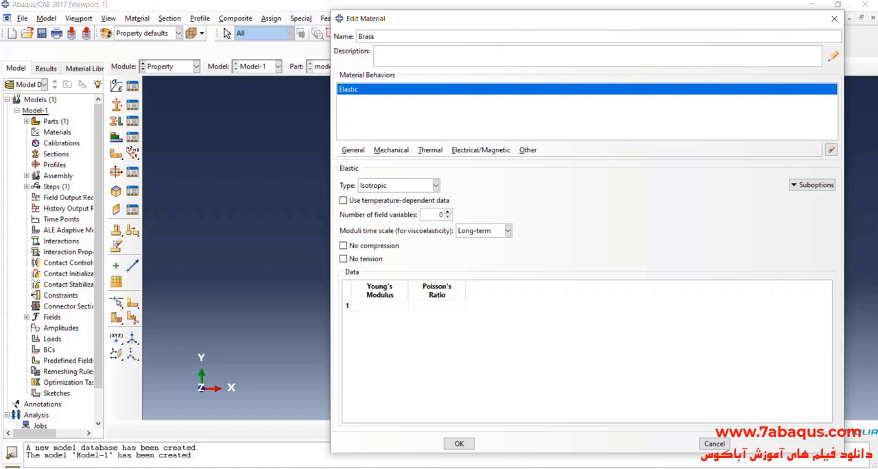
Look up the brass modulus in the PDF problem and set Brass's Young's modulus to 105000 and Poisson's ratio to 0.3
{"action": "key", "text": "alt+Tab"}
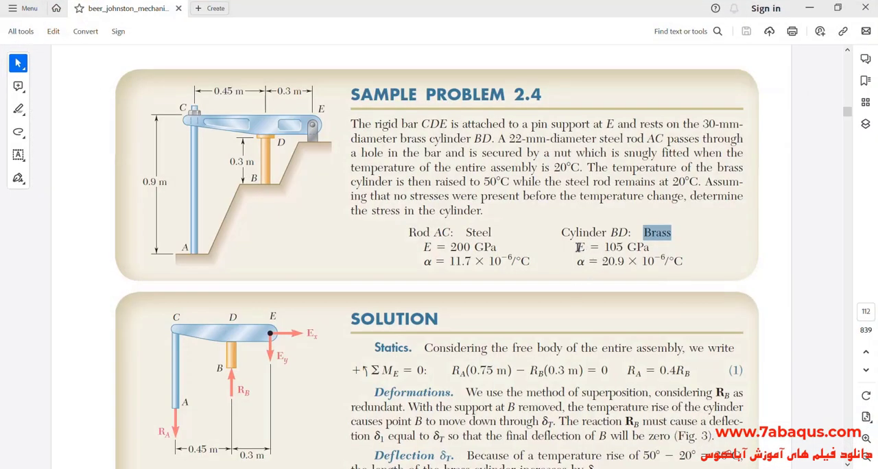
{"action": "left_click_drag", "start_coordinate": [577, 247], "coordinate": [645, 249]}
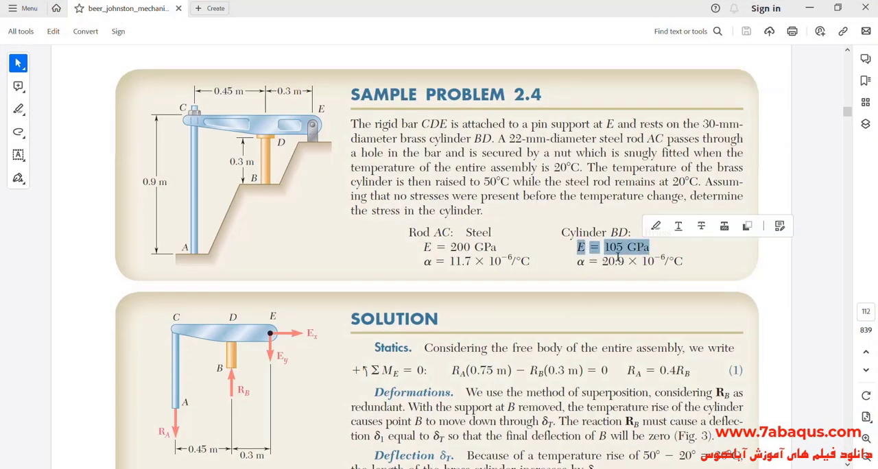
{"action": "key", "text": "alt+Tab"}
{"action": "left_click", "coordinate": [379, 306]}
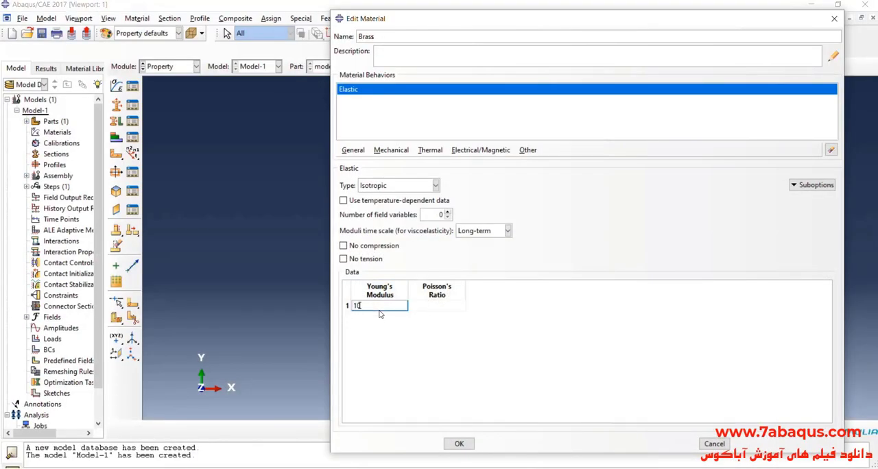
{"action": "type", "text": "105000"}
{"action": "left_click", "coordinate": [436, 306]}
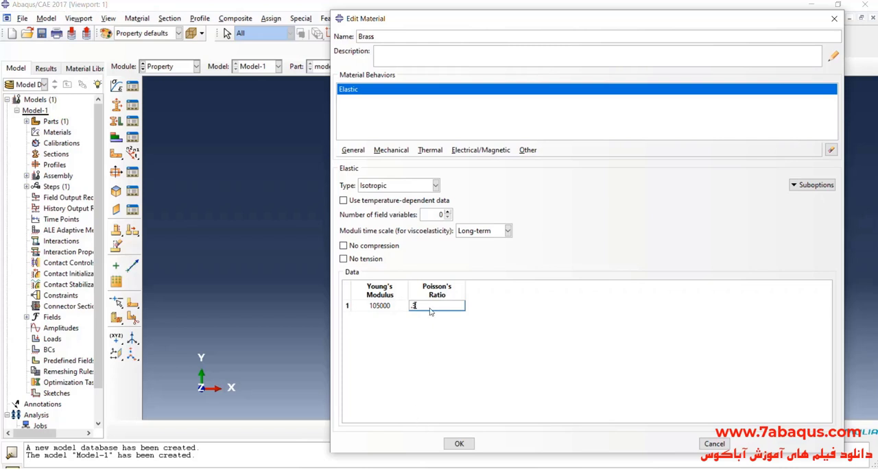
Add isotropic thermal expansion to Brass with the PDF problem's coefficient, 20.9e-6, and save the material
{"action": "left_click", "coordinate": [393, 151]}
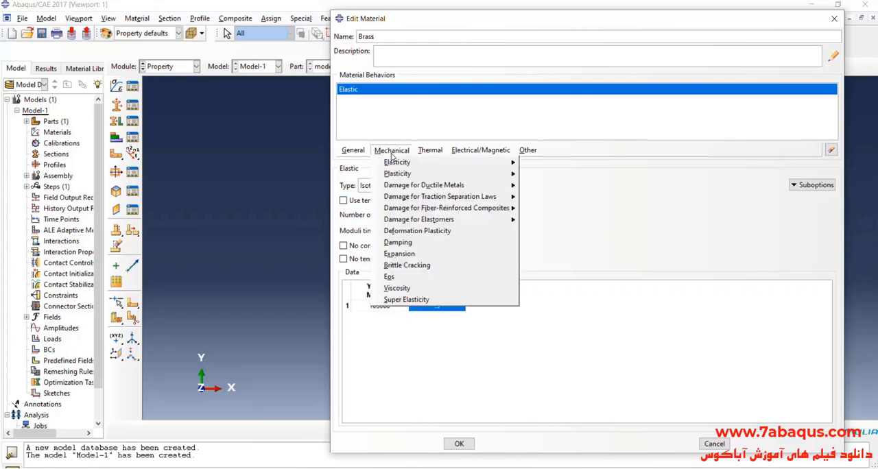
{"action": "left_click", "coordinate": [400, 254]}
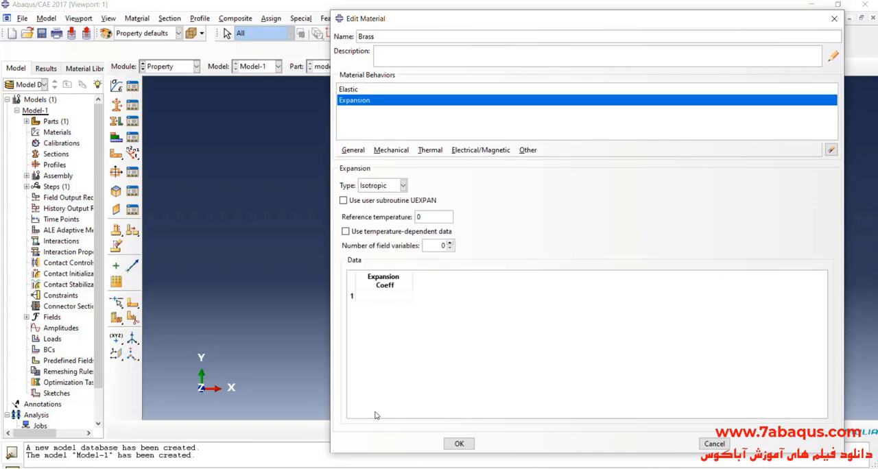
{"action": "left_click", "coordinate": [415, 468]}
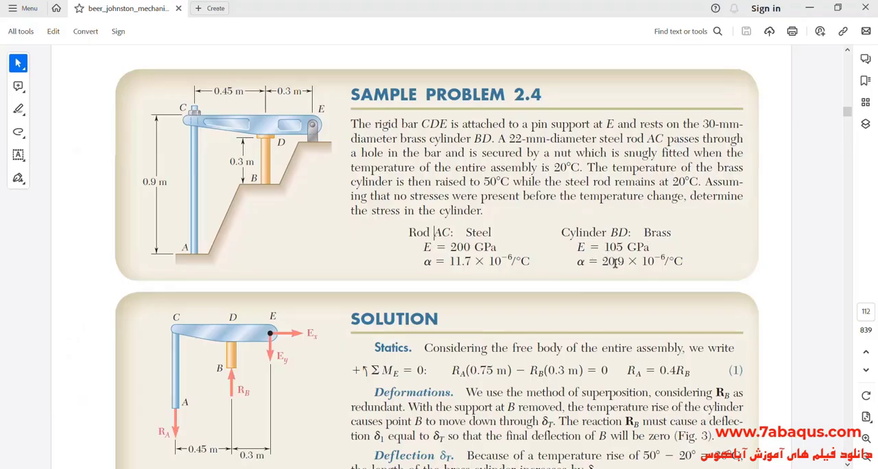
{"action": "left_click_drag", "start_coordinate": [601, 262], "coordinate": [682, 262]}
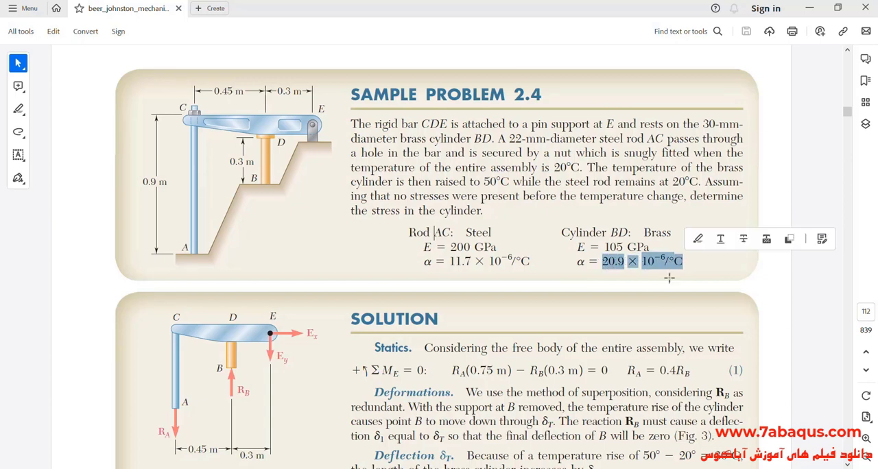
{"action": "left_click", "coordinate": [593, 292]}
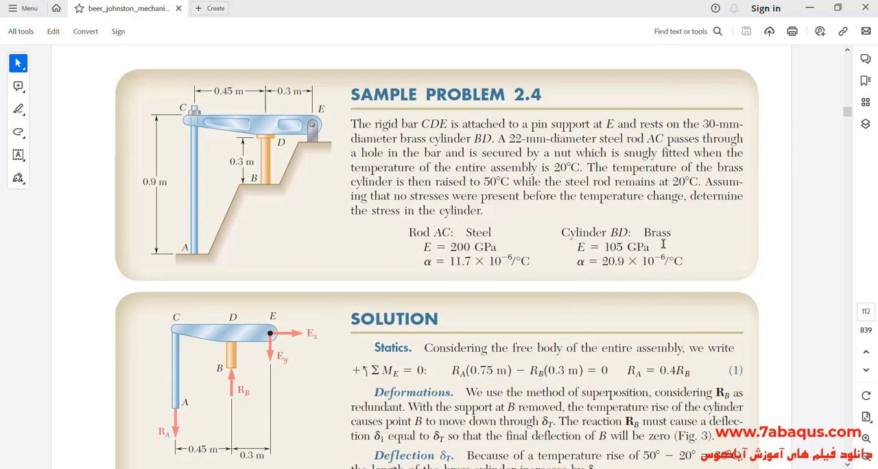
{"action": "left_click", "coordinate": [810, 13]}
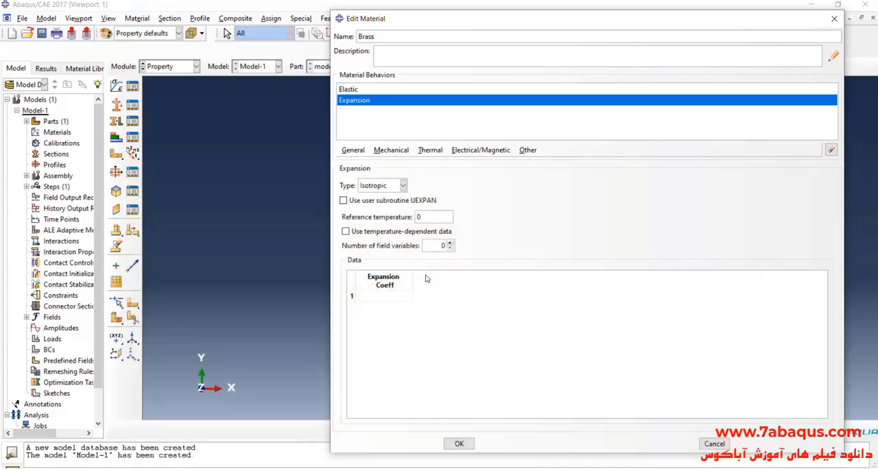
{"action": "left_click", "coordinate": [388, 296]}
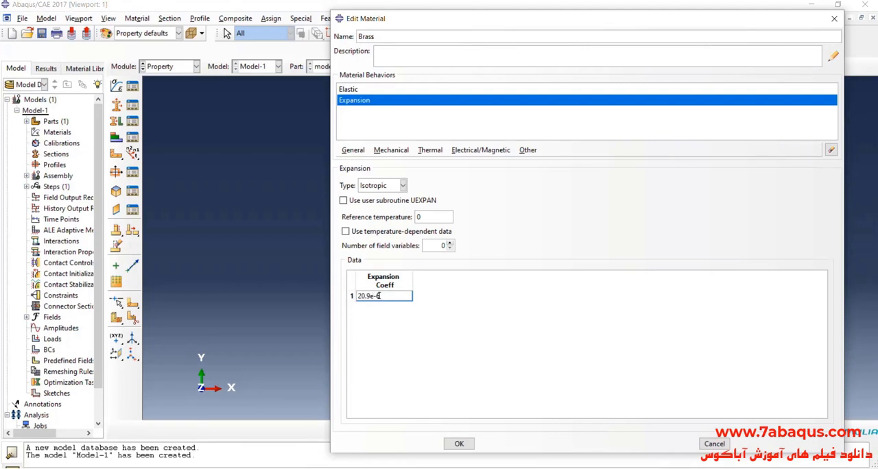
{"action": "key", "text": "alt+Tab"}
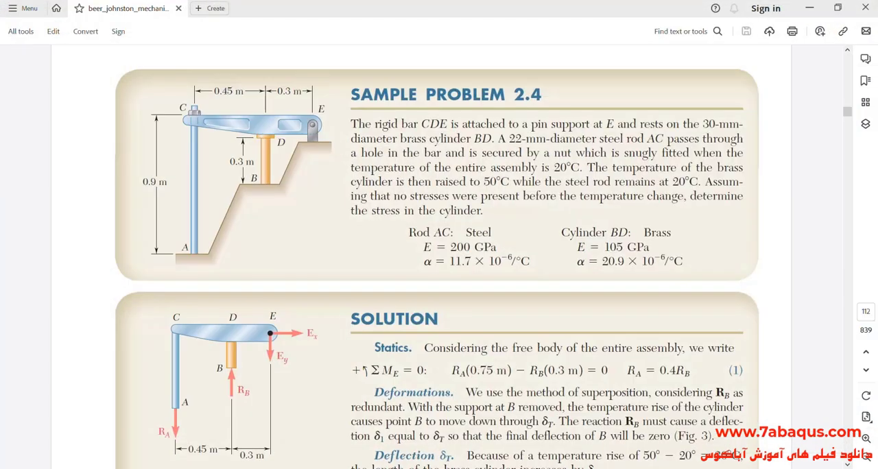
{"action": "key", "text": "alt+Tab"}
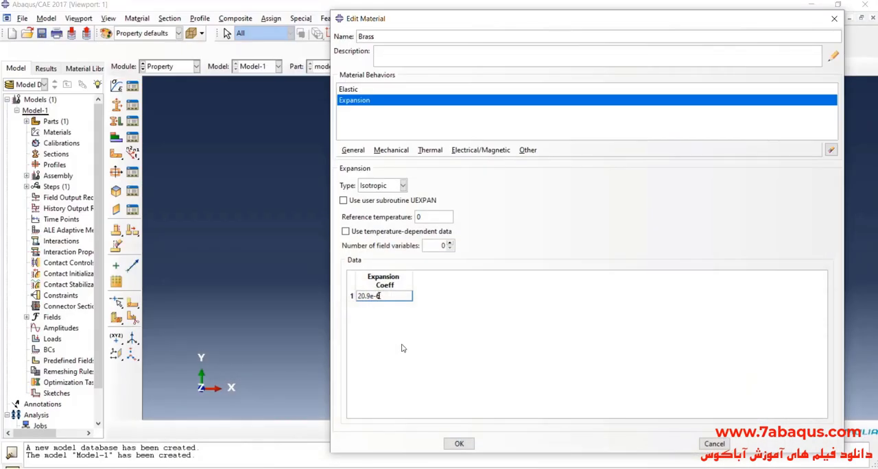
{"action": "left_click", "coordinate": [459, 444]}
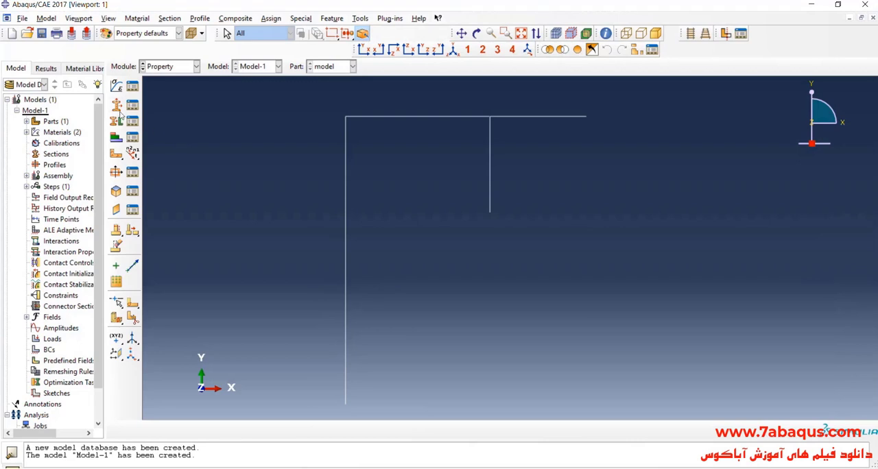
Create a beam section named Cylinder BD Brass, using material Brass and a section Poisson's ratio of 0.3
{"action": "left_click", "coordinate": [116, 108]}
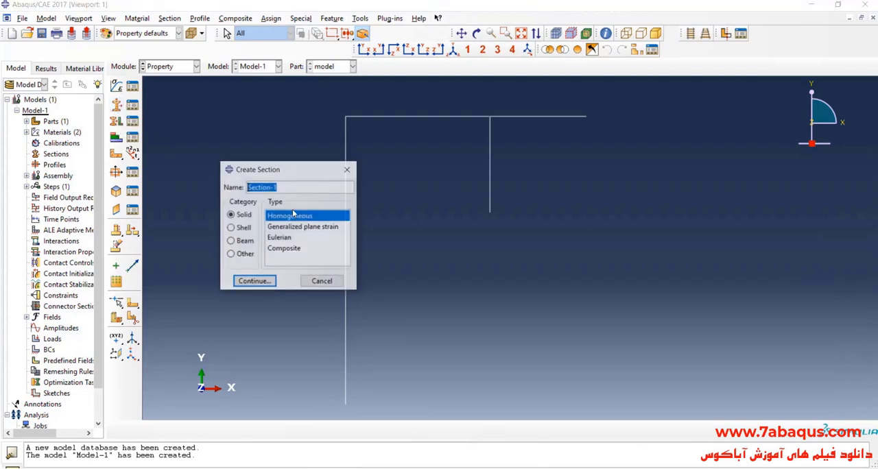
{"action": "type", "text": "Cylinder B"}
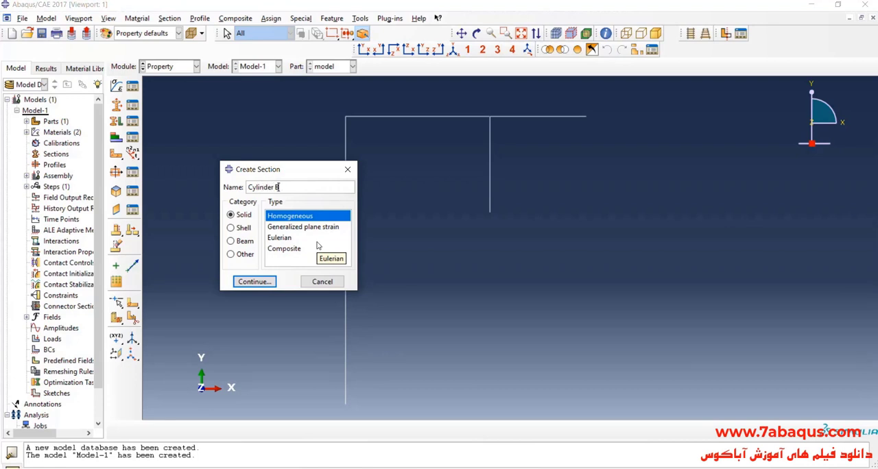
{"action": "type", "text": "D- Brass"}
{"action": "left_click", "coordinate": [287, 187]}
{"action": "key", "text": "BackSpace"}
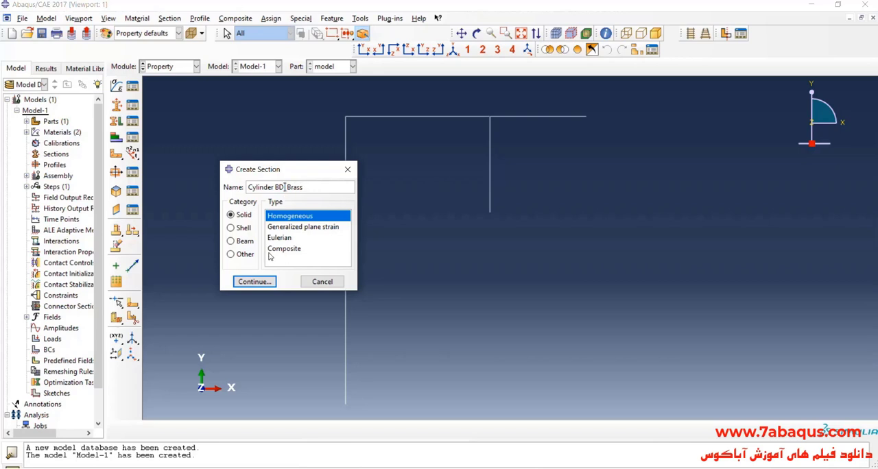
{"action": "left_click", "coordinate": [245, 242]}
{"action": "left_click", "coordinate": [277, 216]}
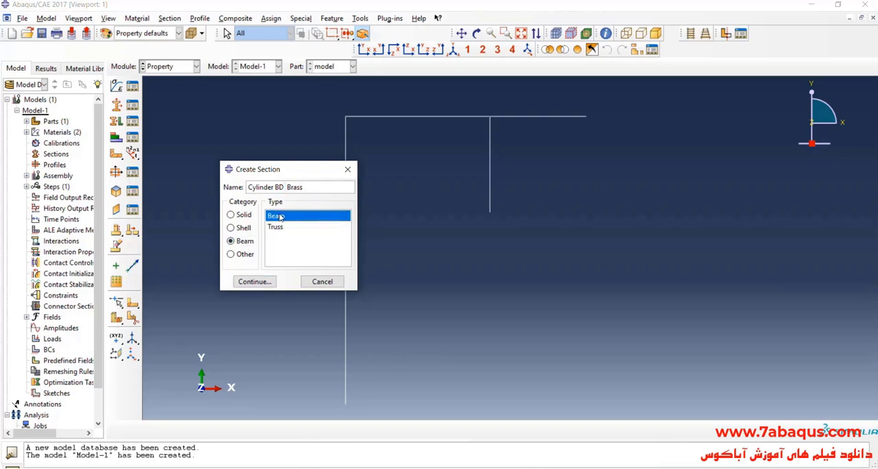
{"action": "left_click", "coordinate": [266, 282]}
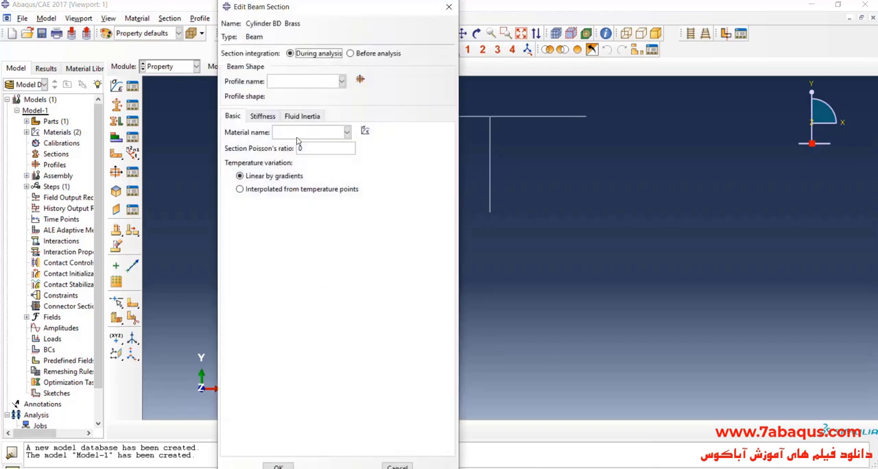
{"action": "left_click", "coordinate": [298, 134]}
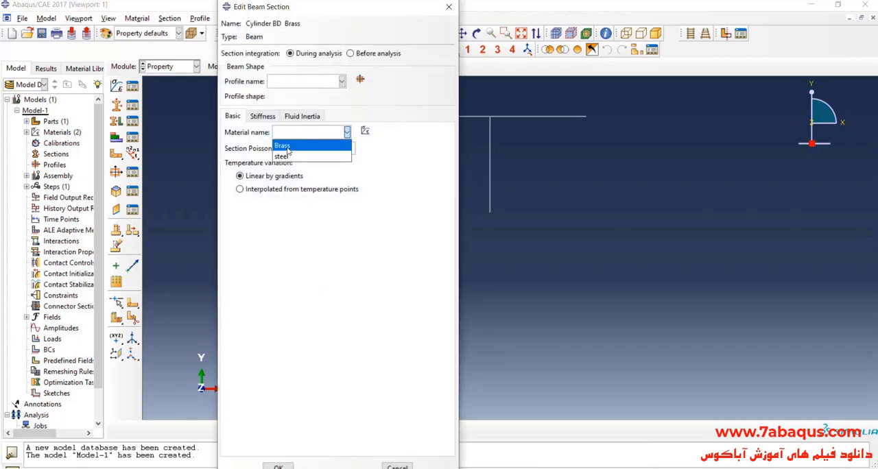
{"action": "left_click", "coordinate": [287, 146]}
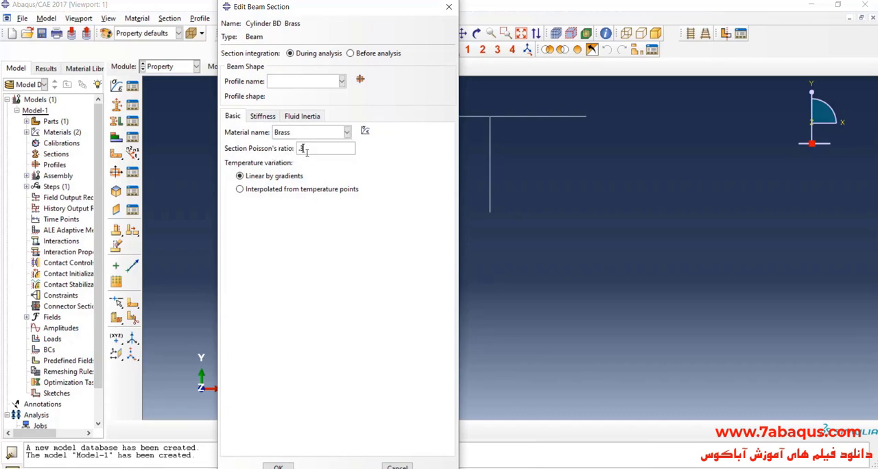
Look up cylinder BD's diameter in the PDF, give the section a circular profile of radius 15, and save the section
{"action": "left_click", "coordinate": [359, 80]}
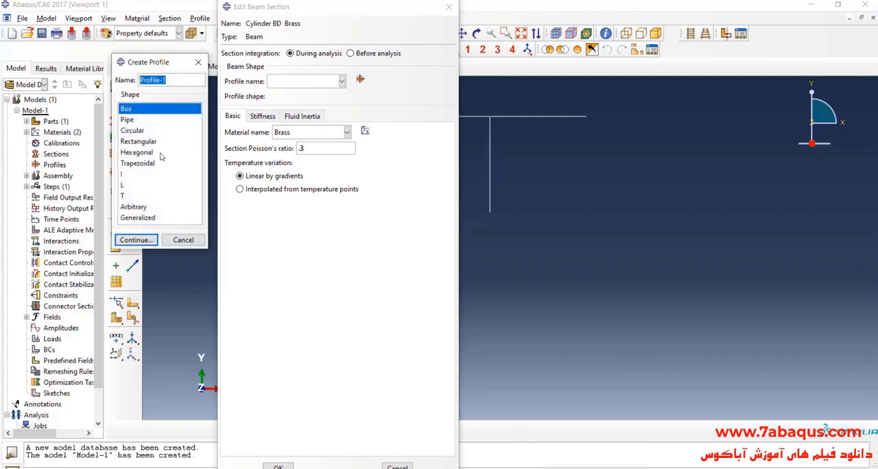
{"action": "left_click", "coordinate": [134, 130]}
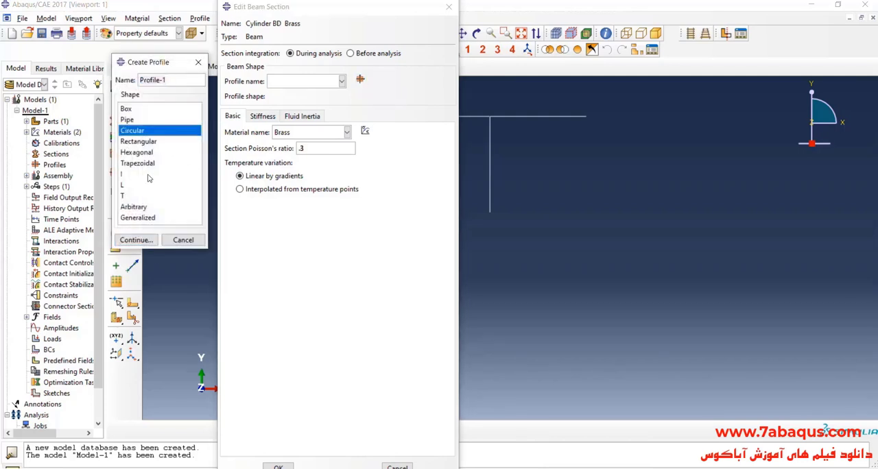
{"action": "left_click", "coordinate": [136, 240]}
{"action": "key", "text": "alt+Tab"}
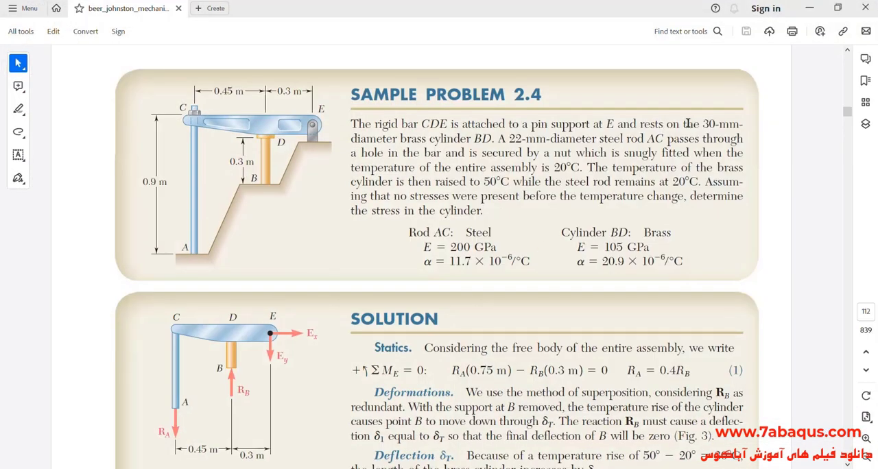
{"action": "left_click_drag", "start_coordinate": [401, 139], "coordinate": [478, 140]}
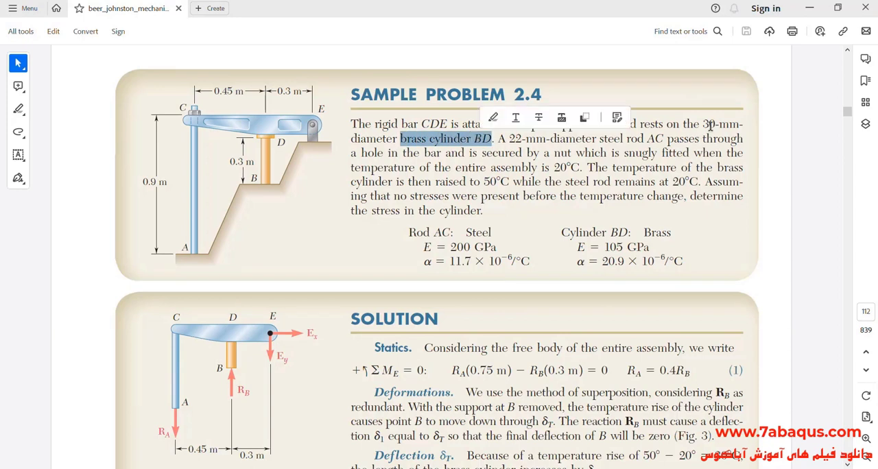
{"action": "left_click_drag", "start_coordinate": [702, 124], "coordinate": [719, 124]}
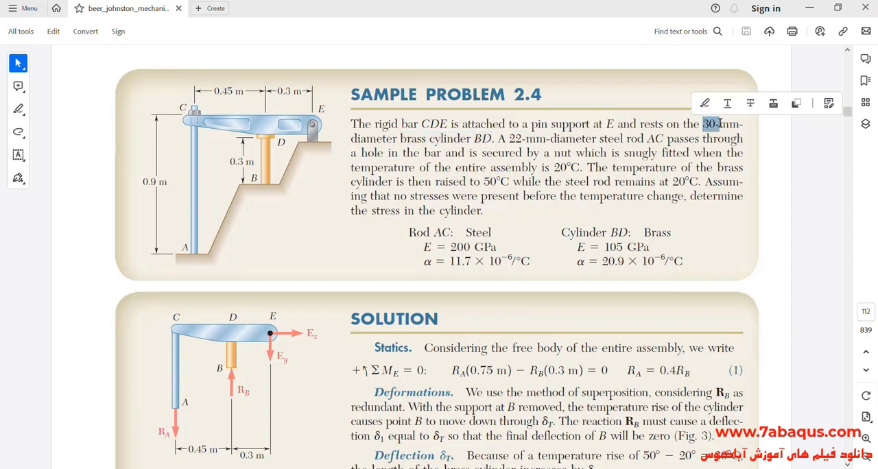
{"action": "left_click", "coordinate": [811, 8]}
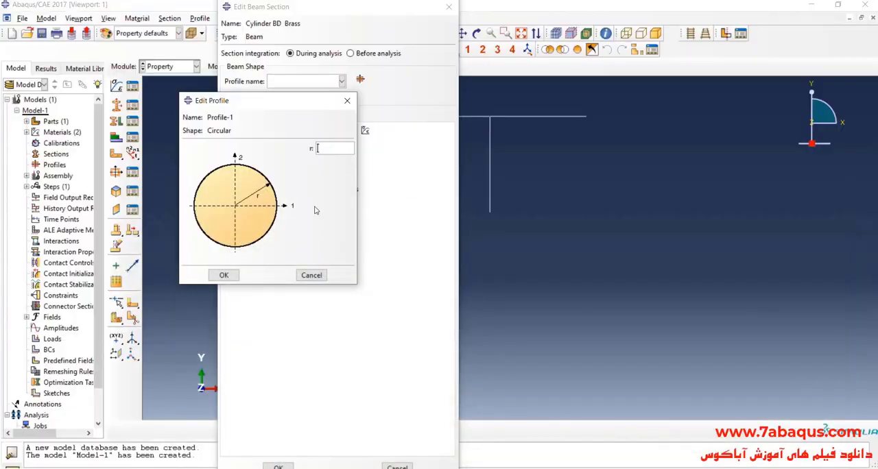
{"action": "left_click", "coordinate": [326, 153]}
{"action": "type", "text": "15"}
{"action": "left_click", "coordinate": [237, 276]}
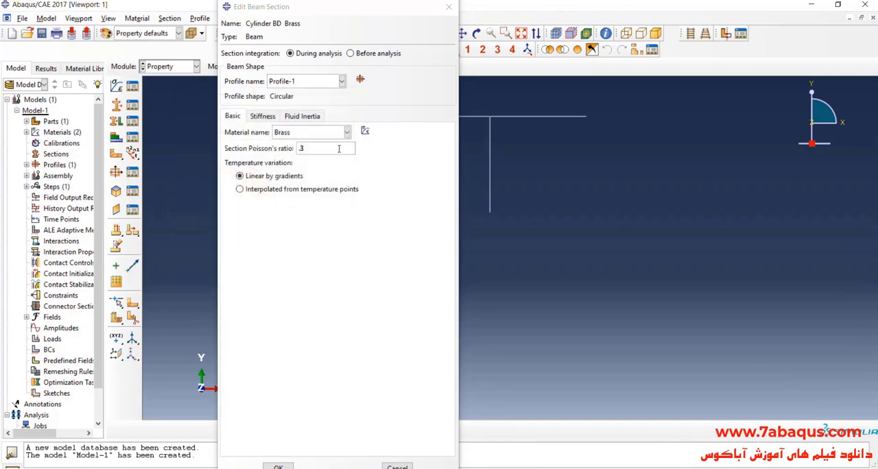
{"action": "left_click", "coordinate": [278, 467]}
Assign the Cylinder BD Brass section to the short vertical member hanging from the horizontal bar
{"action": "scroll", "coordinate": [323, 186], "scroll_direction": "up", "scroll_amount": 1}
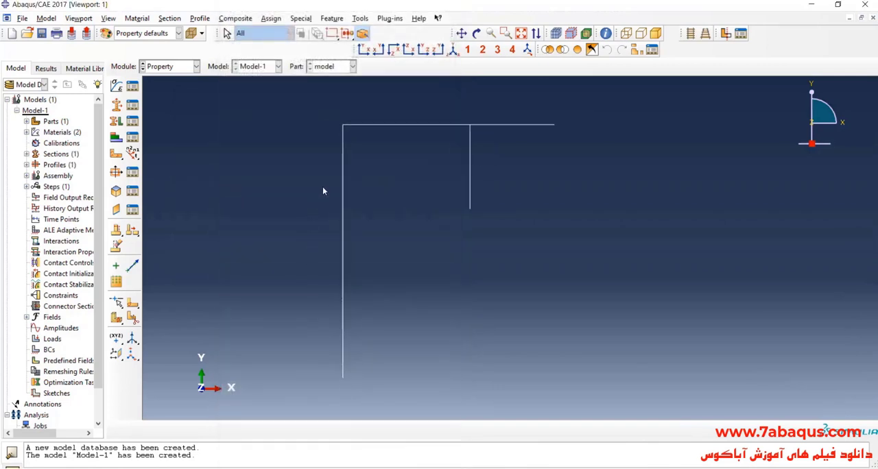
{"action": "left_click", "coordinate": [115, 122]}
{"action": "left_click_drag", "start_coordinate": [435, 159], "coordinate": [532, 218]}
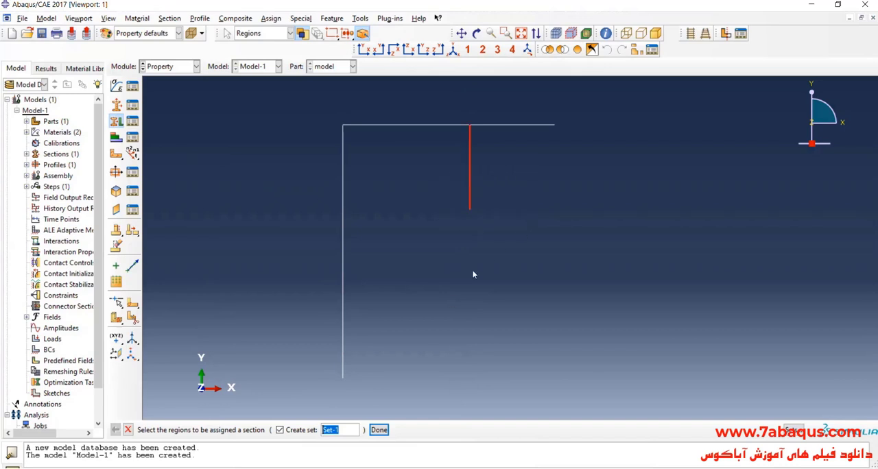
{"action": "left_click", "coordinate": [379, 429]}
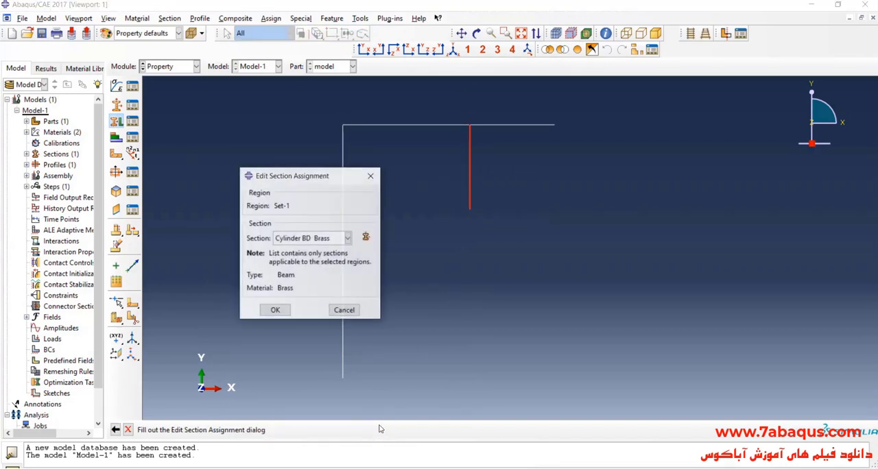
{"action": "left_click", "coordinate": [277, 312]}
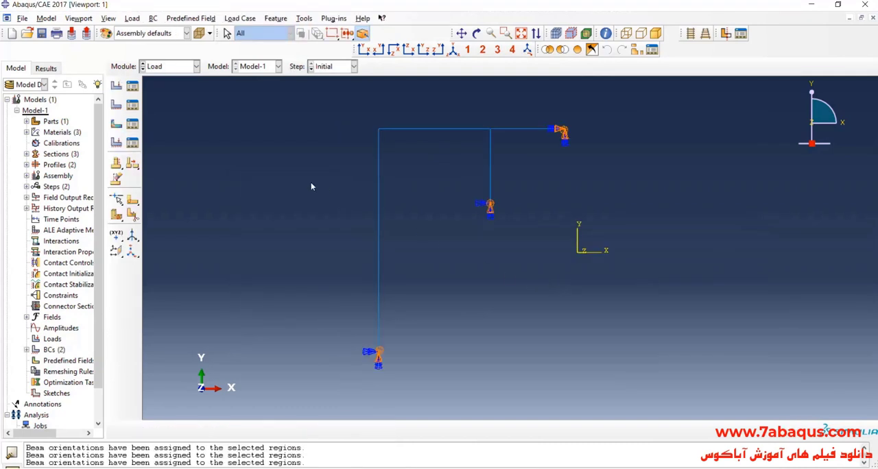
Create a Temperature predefined field in the Initial step, covering all members of the frame
{"action": "left_click", "coordinate": [116, 125]}
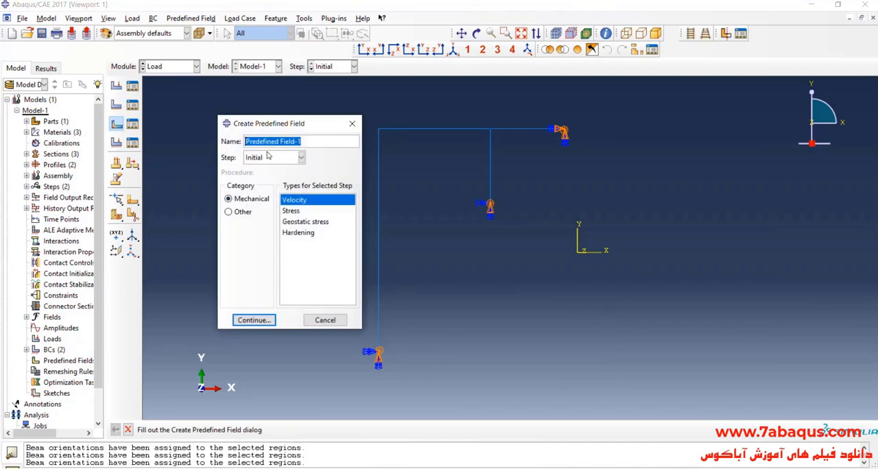
{"action": "left_click", "coordinate": [244, 212]}
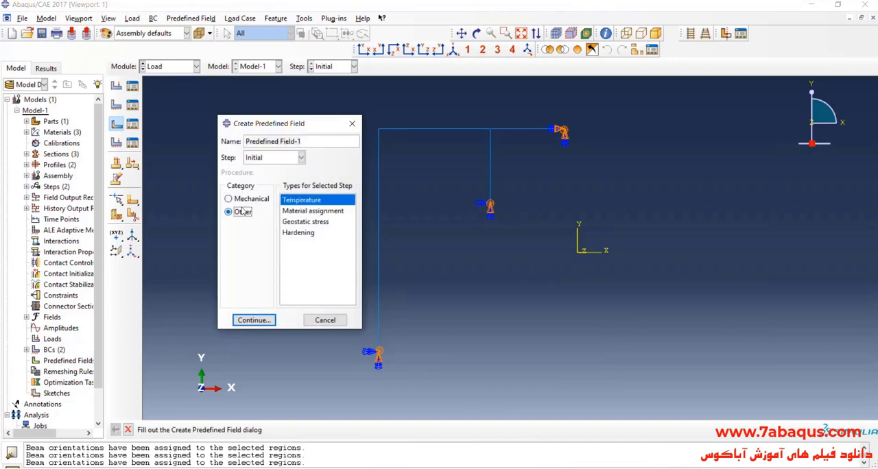
{"action": "left_click", "coordinate": [256, 320]}
{"action": "left_click_drag", "start_coordinate": [315, 102], "coordinate": [672, 404]}
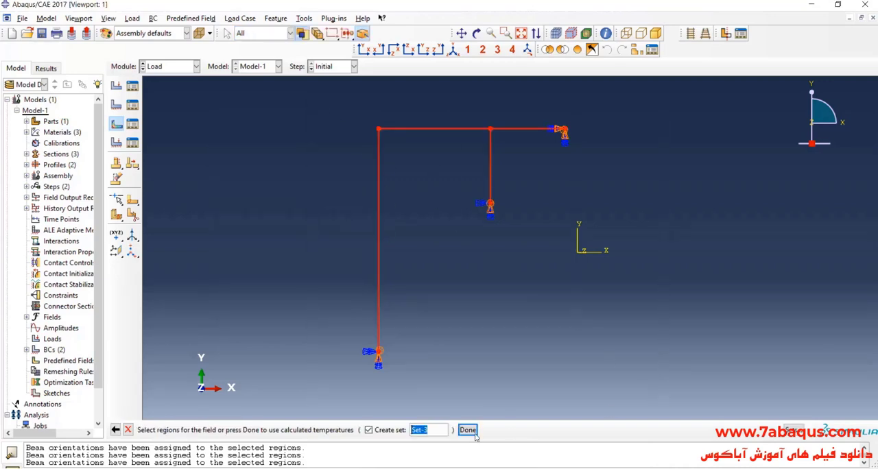
{"action": "left_click", "coordinate": [469, 431]}
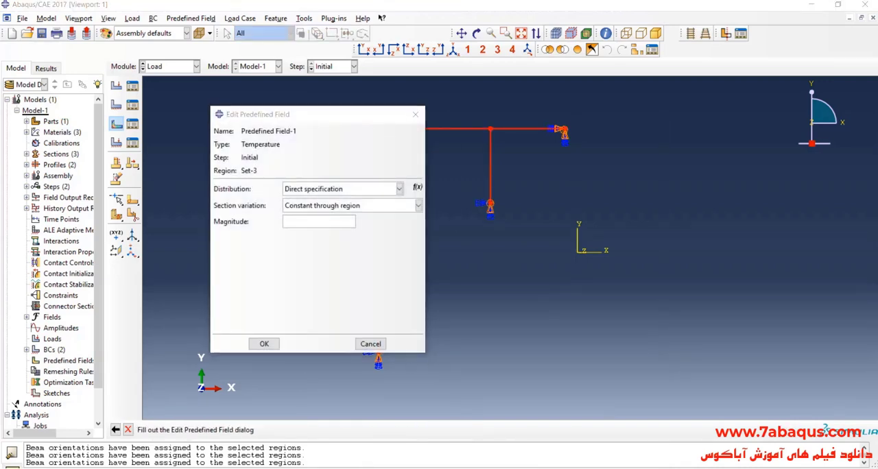
Look up the entire assembly's starting temperature in the PDF problem, set the field's magnitude to 20, and save it
{"action": "key", "text": "alt+Tab"}
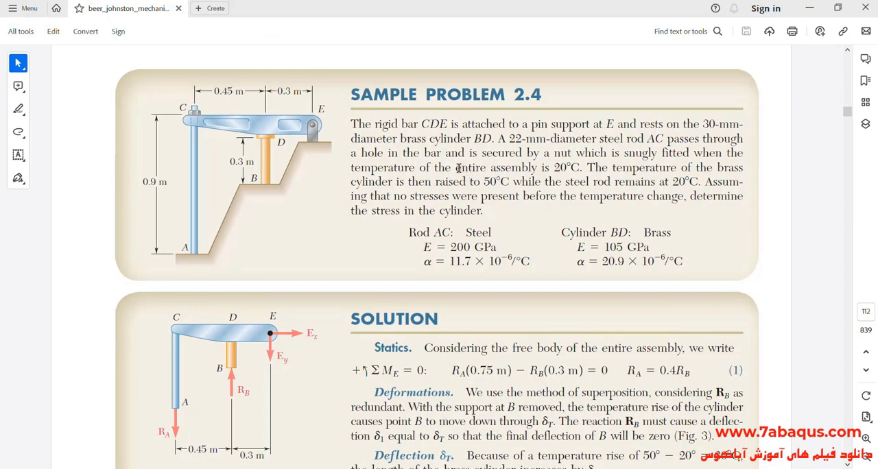
{"action": "left_click_drag", "start_coordinate": [436, 168], "coordinate": [581, 170]}
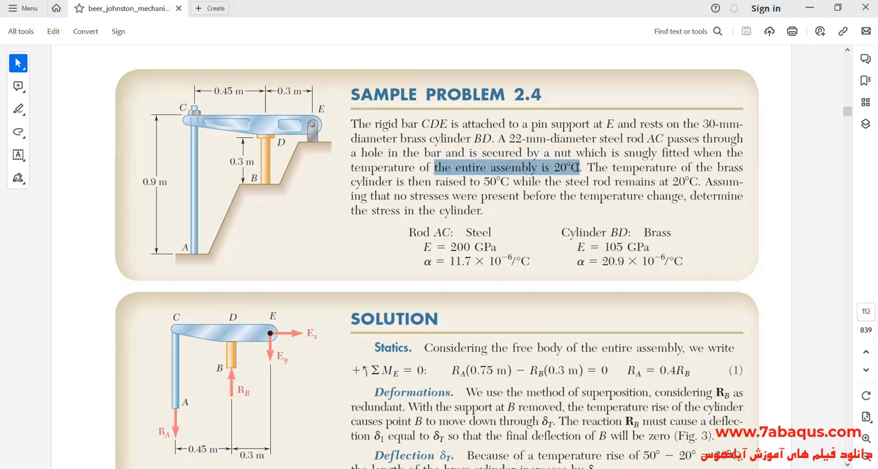
{"action": "left_click", "coordinate": [479, 169]}
{"action": "left_click_drag", "start_coordinate": [456, 167], "coordinate": [580, 170]}
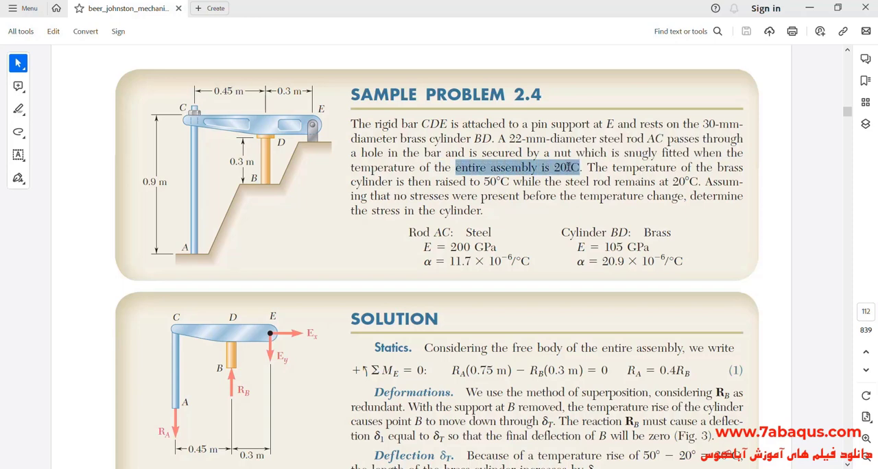
{"action": "left_click", "coordinate": [811, 7]}
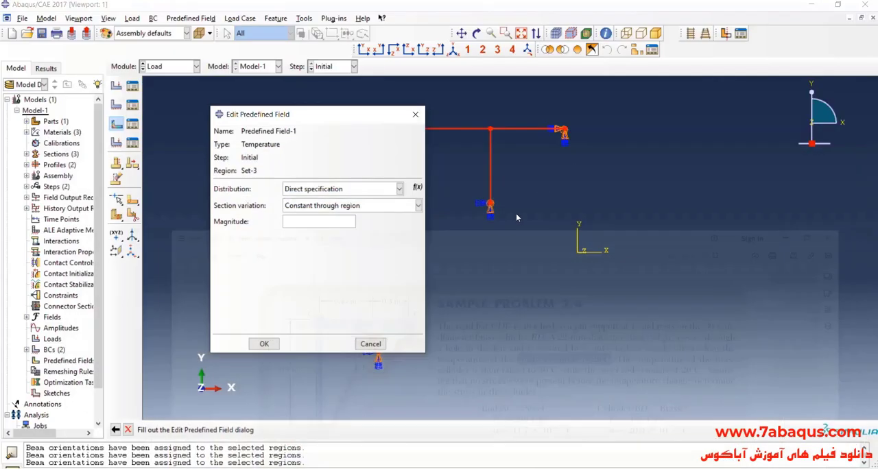
{"action": "left_click", "coordinate": [292, 224]}
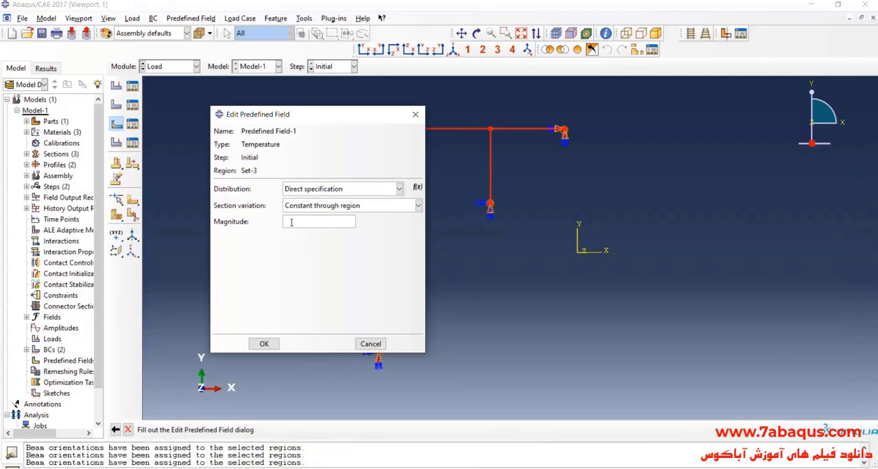
{"action": "type", "text": "20"}
{"action": "left_click", "coordinate": [265, 344]}
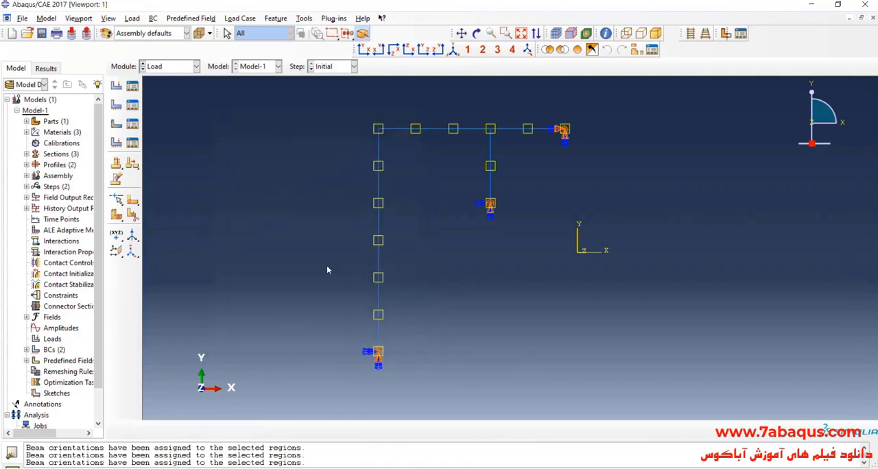
Start a second Temperature predefined field, this one in Step-1
{"action": "left_click", "coordinate": [122, 126]}
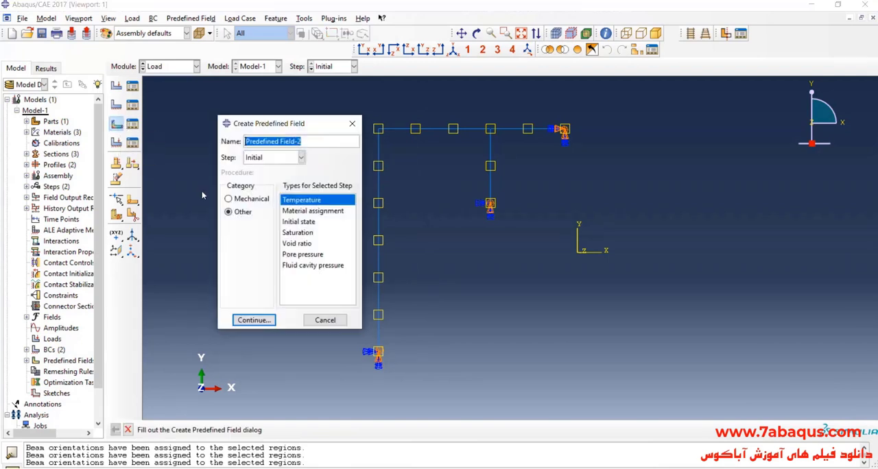
{"action": "left_click", "coordinate": [273, 158]}
{"action": "left_click", "coordinate": [273, 182]}
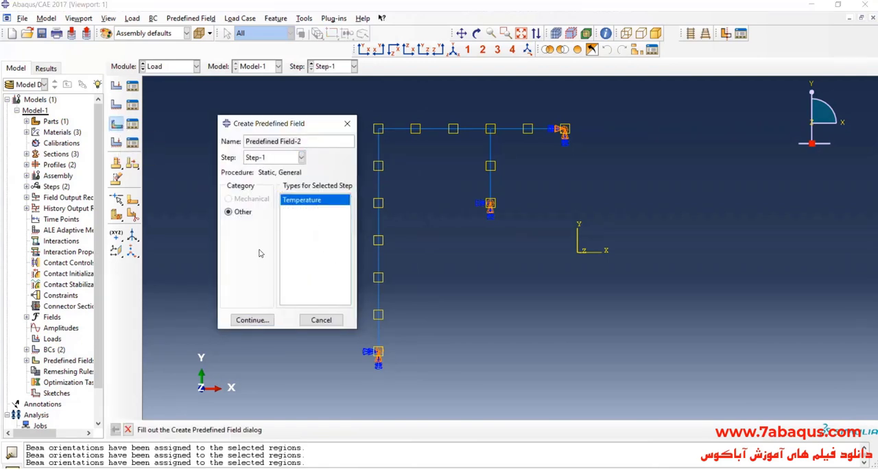
{"action": "left_click", "coordinate": [253, 320]}
Look up the brass cylinder's raised temperature in the PDF and apply the field to the short vertical member with magnitude 50
{"action": "left_click", "coordinate": [374, 468]}
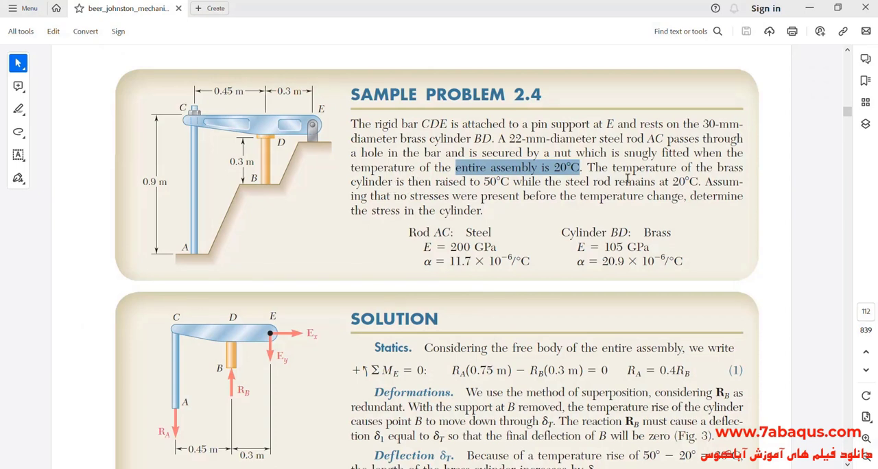
{"action": "left_click_drag", "start_coordinate": [717, 167], "coordinate": [743, 168]}
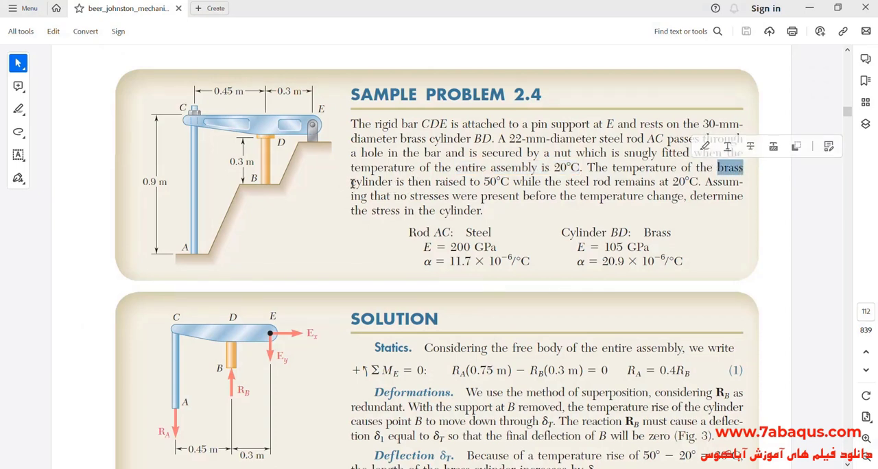
{"action": "left_click_drag", "start_coordinate": [361, 183], "coordinate": [510, 184]}
{"action": "left_click", "coordinate": [475, 190]}
{"action": "left_click", "coordinate": [528, 183]}
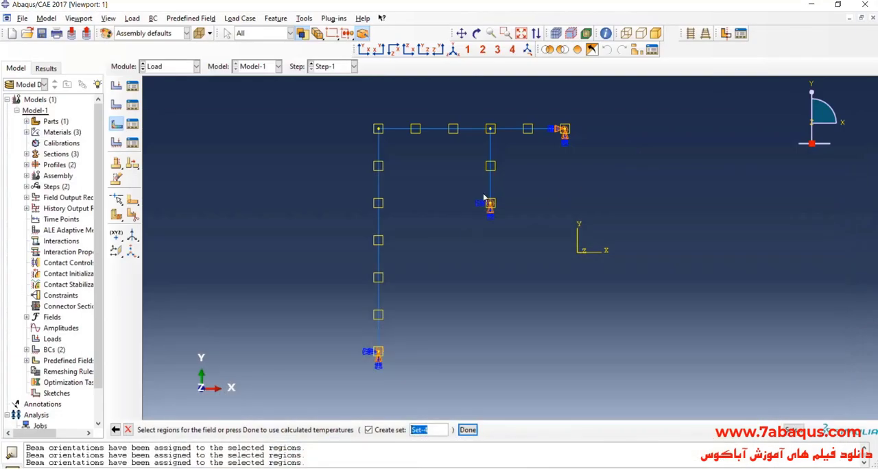
{"action": "left_click_drag", "start_coordinate": [471, 168], "coordinate": [542, 227]}
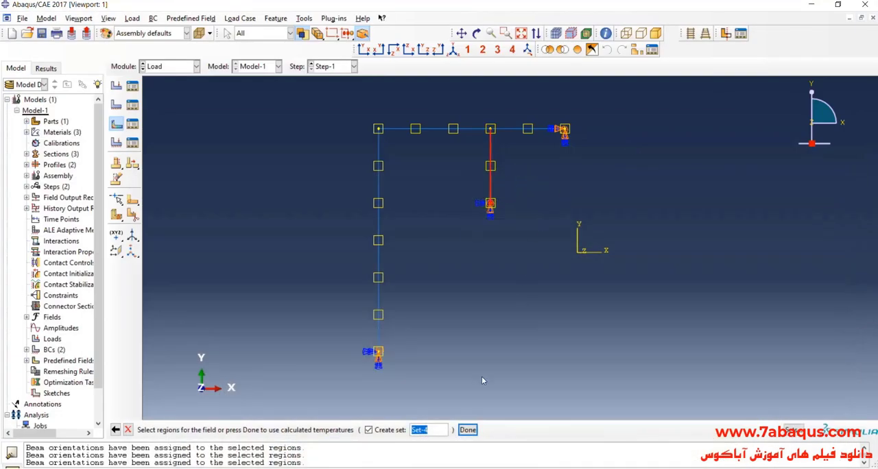
{"action": "left_click", "coordinate": [468, 430]}
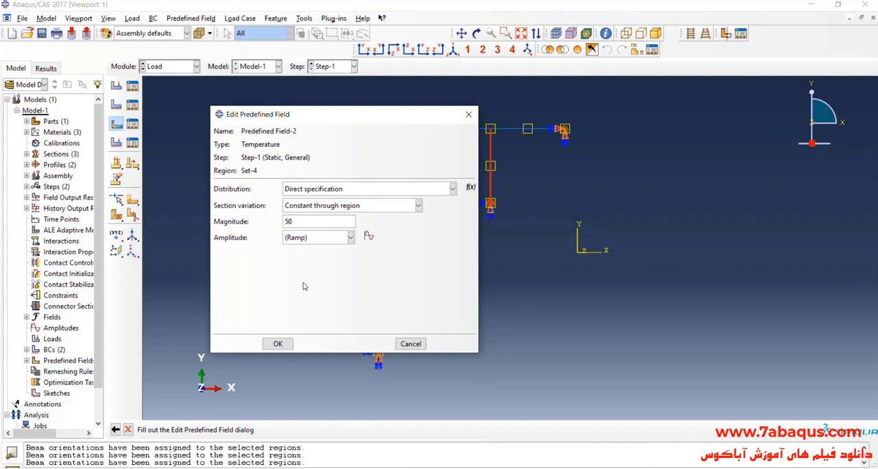
{"action": "left_click", "coordinate": [296, 344]}
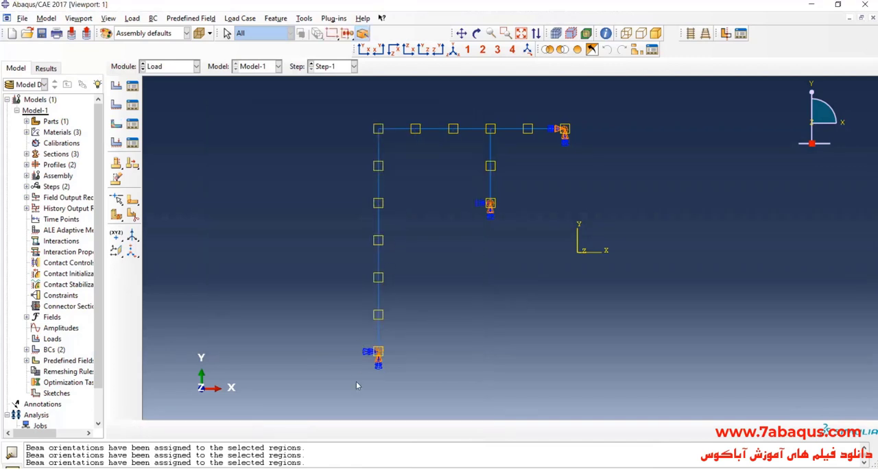
Set the S11 stress plot of stress-due-to-temperature-increase.odb to frame 1 of Step-1 and close the frame selector
{"action": "key", "text": "alt+Tab"}
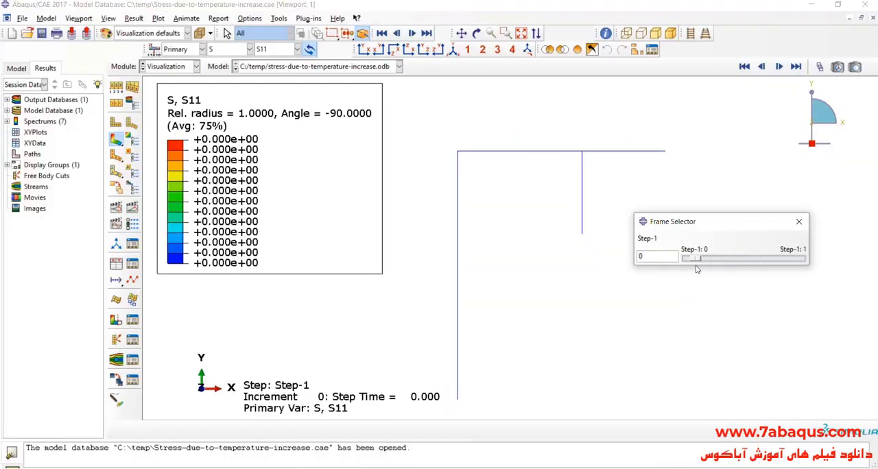
{"action": "left_click_drag", "start_coordinate": [695, 267], "coordinate": [814, 288]}
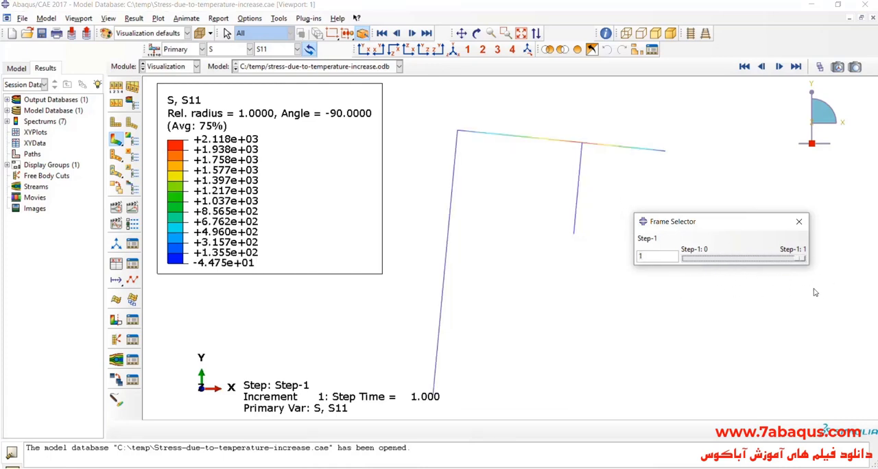
{"action": "left_click", "coordinate": [798, 225]}
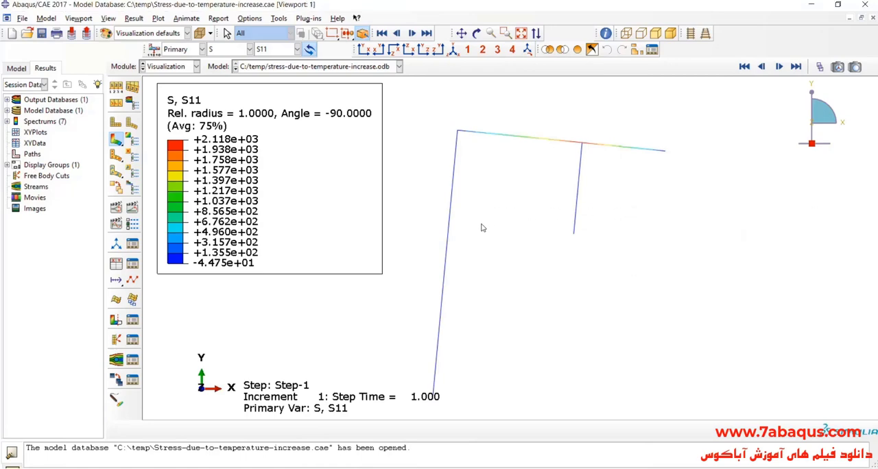
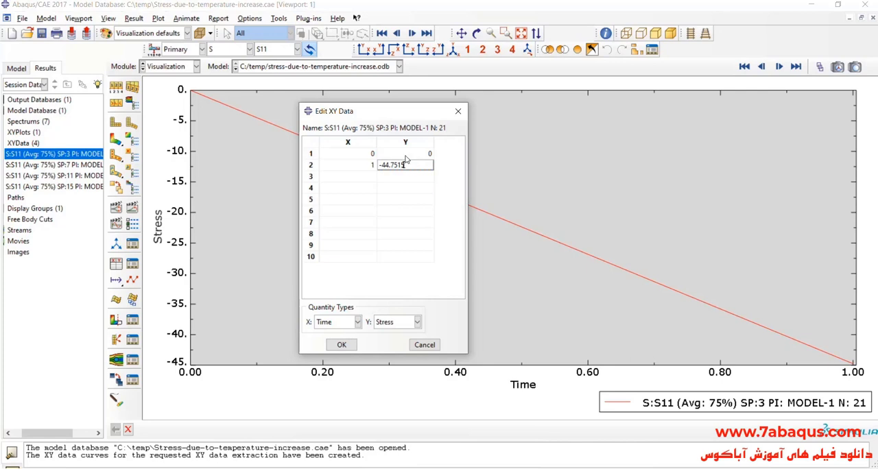
Display the S11 contour plot on the deformed structure and move the XY data table aside
{"action": "left_click", "coordinate": [115, 139]}
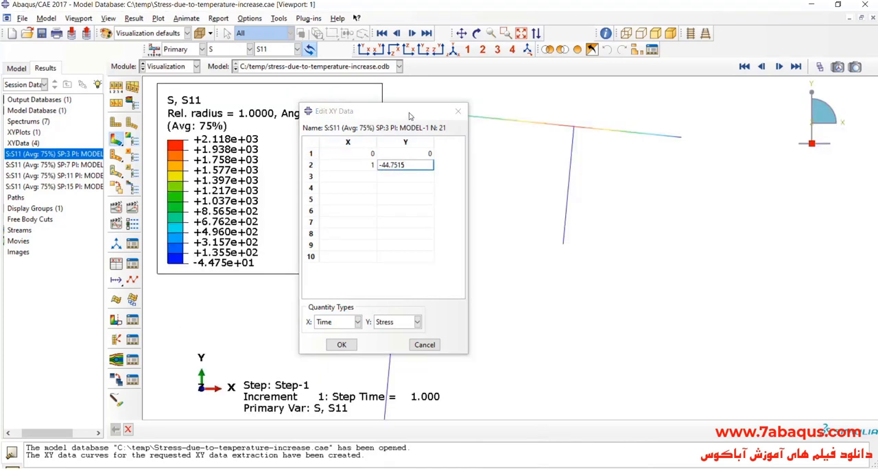
{"action": "left_click_drag", "start_coordinate": [409, 116], "coordinate": [379, 112]}
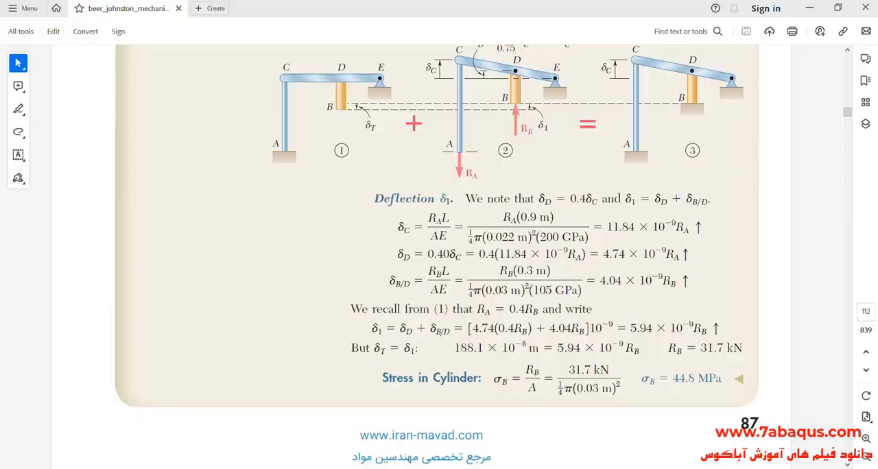
{"action": "scroll", "coordinate": [530, 232], "scroll_direction": "up", "scroll_amount": 3}
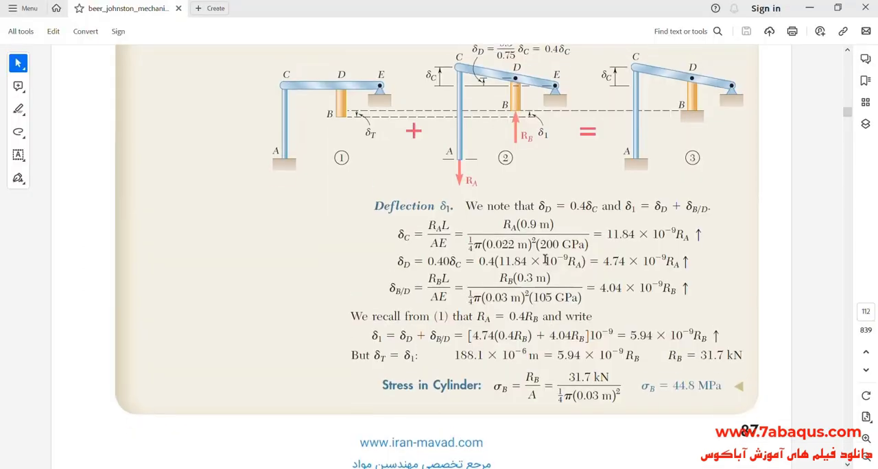
Review the deflection and cylinder-stress derivation in the PDF solution and compare it with the S11 value at time 1 in the Abaqus table
{"action": "scroll", "coordinate": [531, 232], "scroll_direction": "up", "scroll_amount": 3}
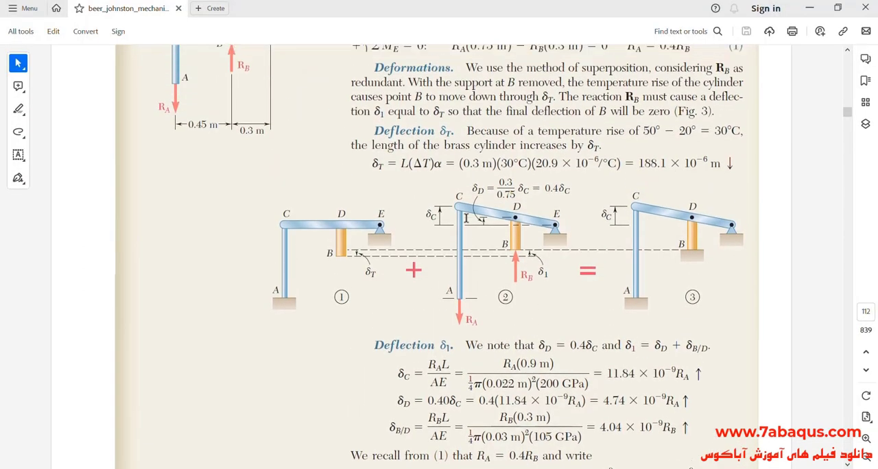
{"action": "left_click_drag", "start_coordinate": [520, 313], "coordinate": [534, 313]}
{"action": "left_click", "coordinate": [542, 332]}
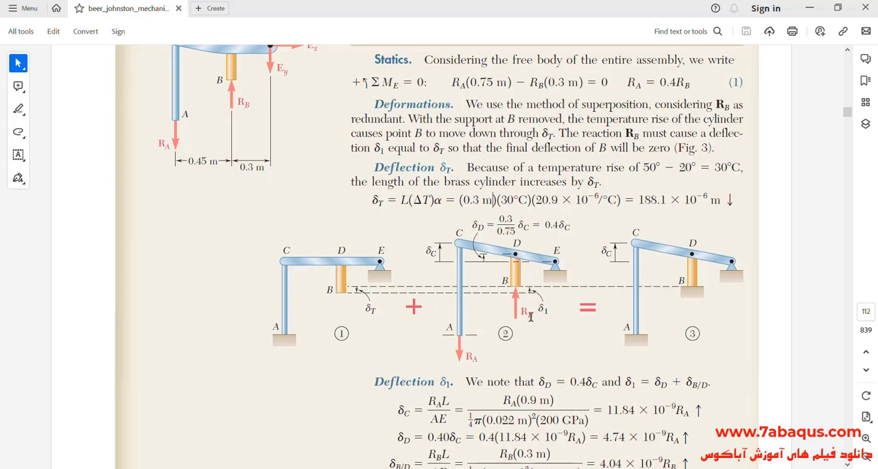
{"action": "scroll", "coordinate": [528, 316], "scroll_direction": "down", "scroll_amount": 2}
{"action": "scroll", "coordinate": [519, 310], "scroll_direction": "down", "scroll_amount": 3}
{"action": "scroll", "coordinate": [511, 336], "scroll_direction": "up", "scroll_amount": 3}
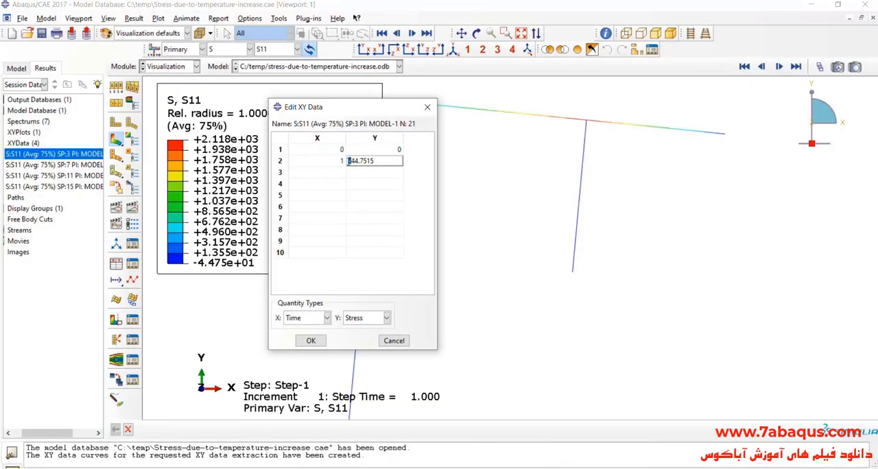
{"action": "left_click_drag", "start_coordinate": [379, 163], "coordinate": [349, 171]}
{"action": "left_click", "coordinate": [377, 162]}
{"action": "left_click_drag", "start_coordinate": [352, 162], "coordinate": [349, 162]}
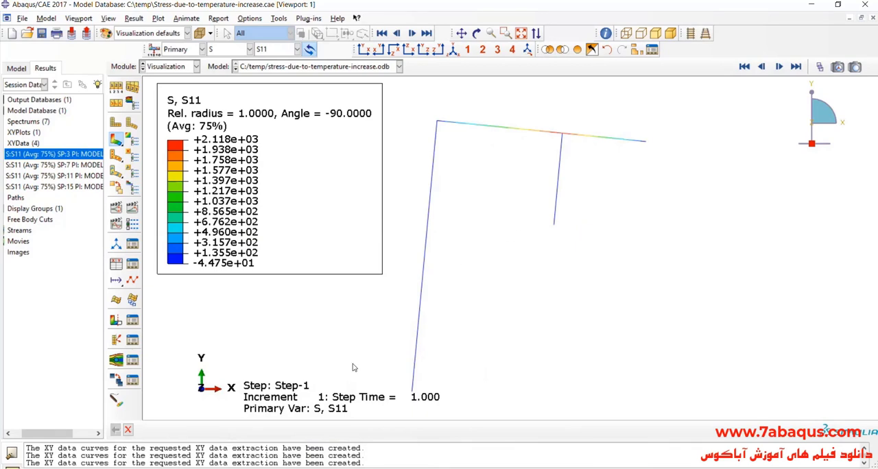
Look up the reaction R_B at the cylinder's base in the PDF solution and return to Abaqus
{"action": "key", "text": "alt+Tab"}
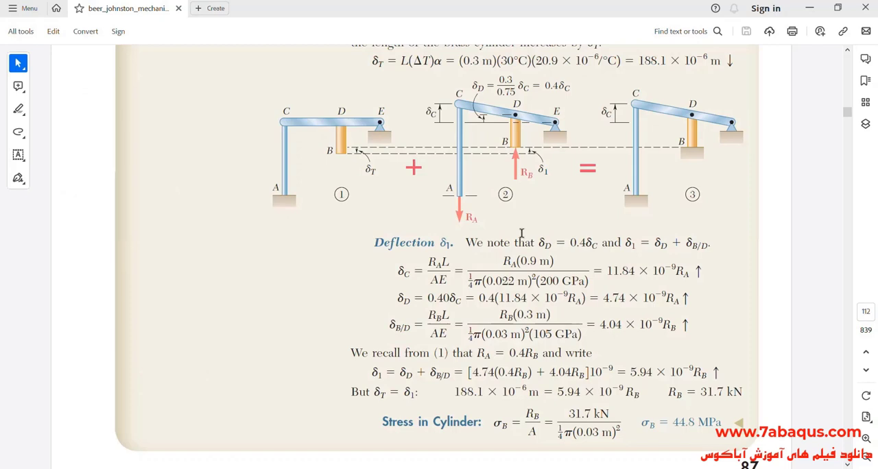
{"action": "scroll", "coordinate": [522, 234], "scroll_direction": "up", "scroll_amount": 1}
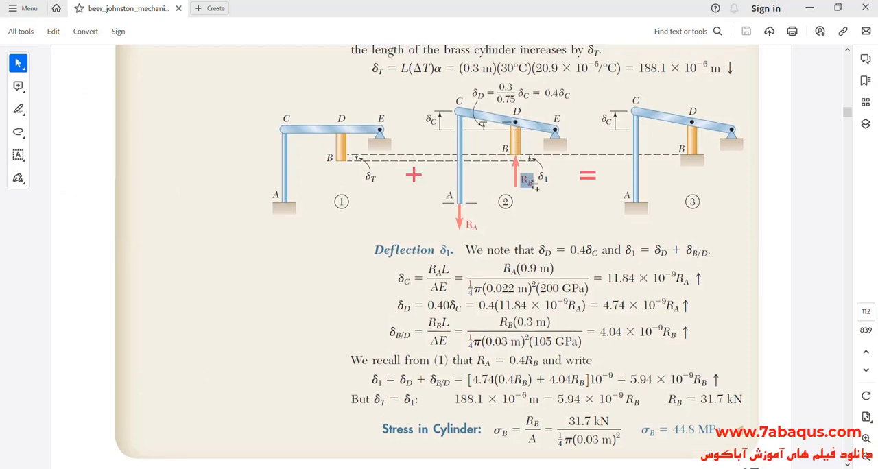
{"action": "scroll", "coordinate": [610, 299], "scroll_direction": "down", "scroll_amount": 1}
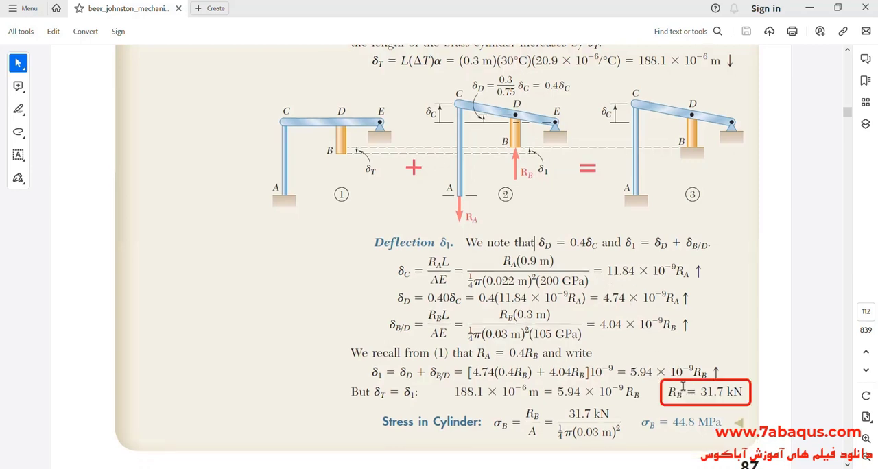
{"action": "left_click_drag", "start_coordinate": [669, 394], "coordinate": [744, 395]}
{"action": "left_click", "coordinate": [675, 395]}
{"action": "left_click_drag", "start_coordinate": [670, 394], "coordinate": [739, 396]}
{"action": "key", "text": "alt+Tab"}
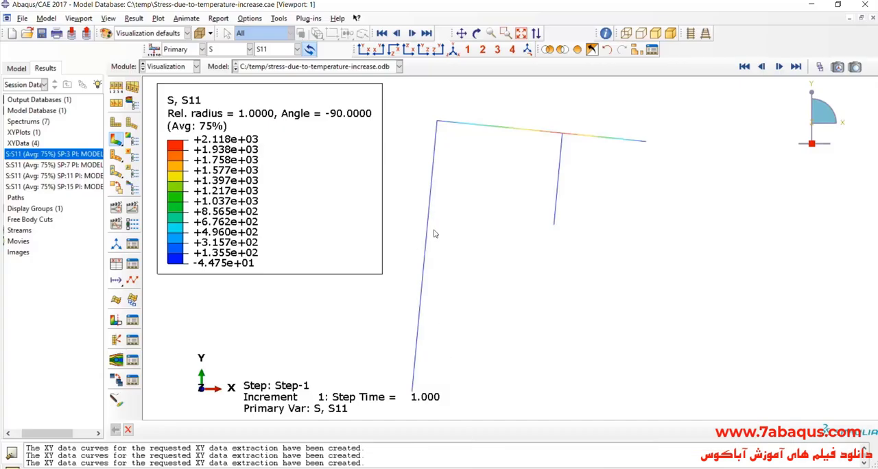
Start XY data from ODB field output and replace the S11 stress variable with reaction force RF2
{"action": "scroll", "coordinate": [496, 199], "scroll_direction": "up", "scroll_amount": 1}
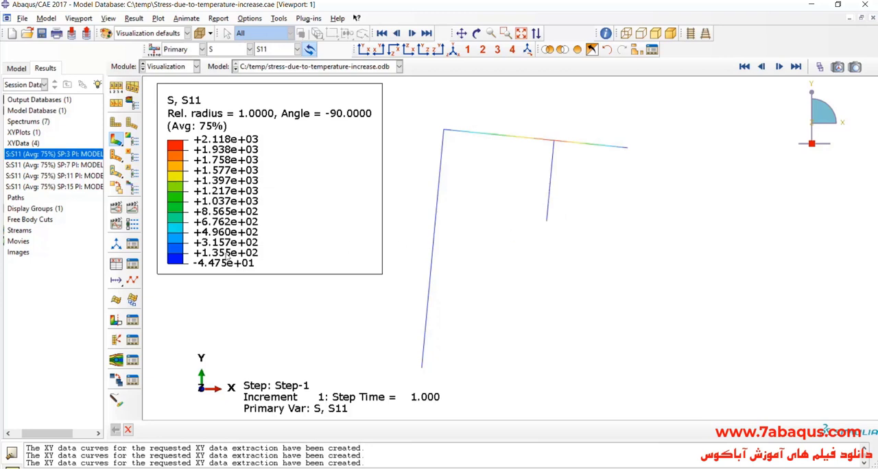
{"action": "left_click", "coordinate": [115, 263]}
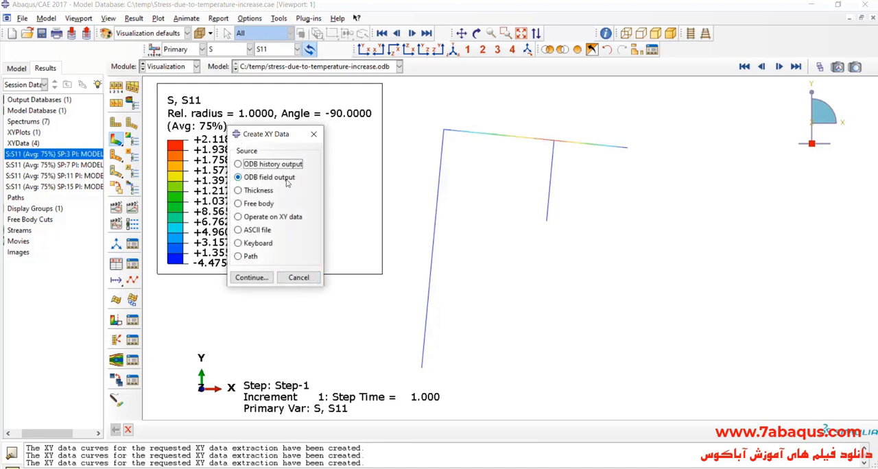
{"action": "left_click", "coordinate": [252, 277]}
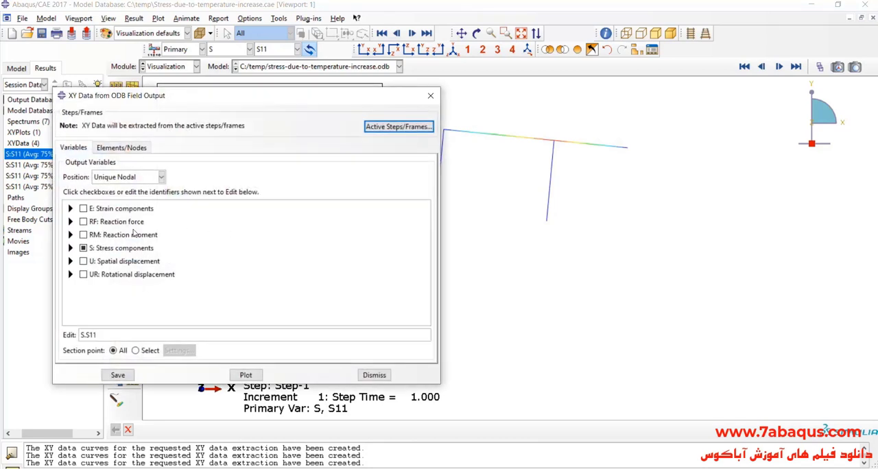
{"action": "left_click", "coordinate": [70, 248]}
{"action": "scroll", "coordinate": [108, 281], "scroll_direction": "down", "scroll_amount": 3}
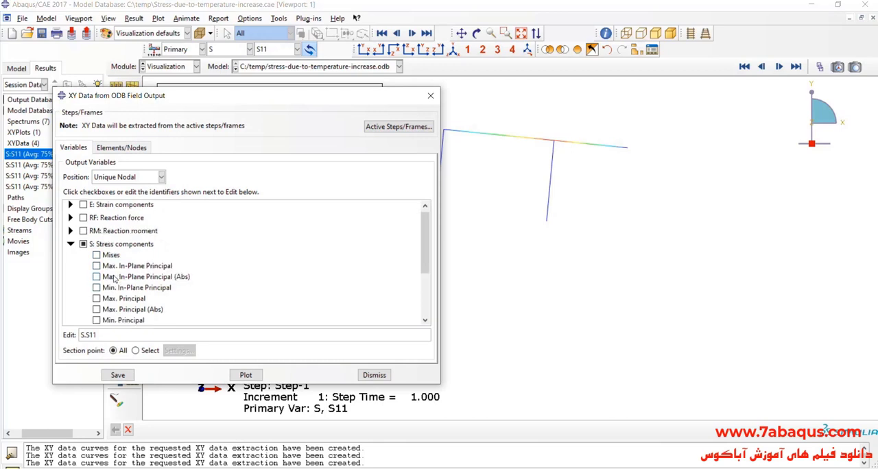
{"action": "left_click", "coordinate": [96, 280]}
{"action": "scroll", "coordinate": [108, 281], "scroll_direction": "up", "scroll_amount": 5}
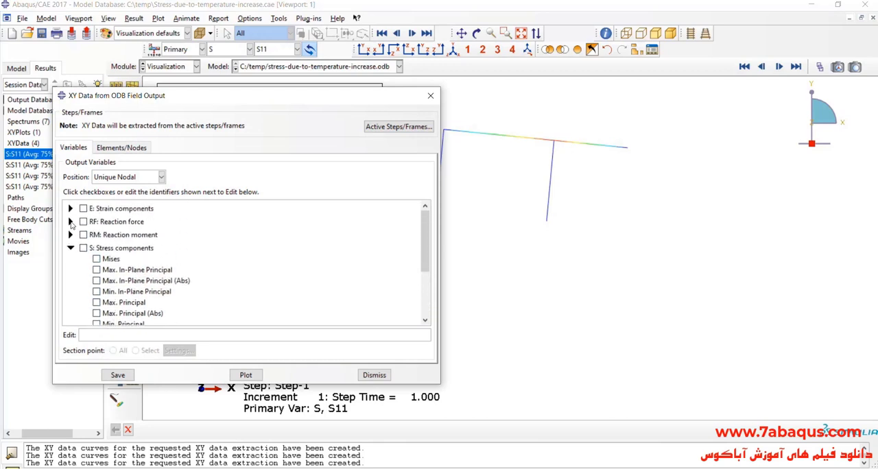
{"action": "left_click", "coordinate": [70, 221]}
{"action": "left_click", "coordinate": [109, 256]}
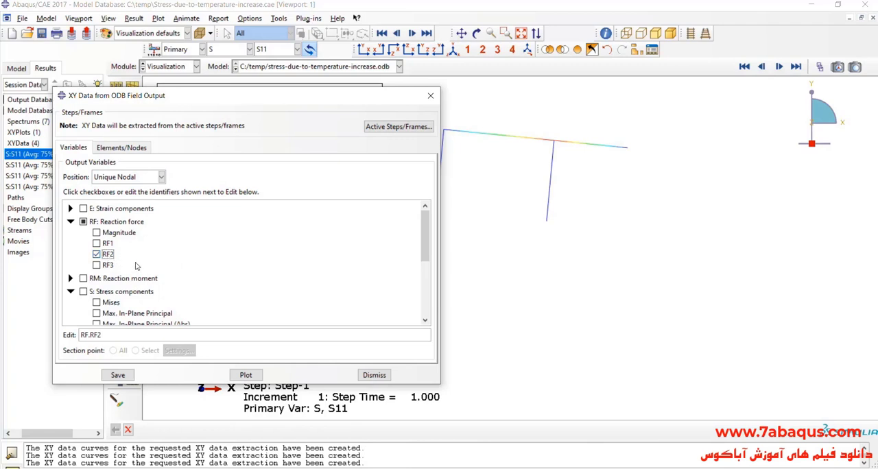
Pick the short vertical member's lower end node in the viewport, save its RF2 XY data under the default name, and dismiss the extraction dialog
{"action": "left_click", "coordinate": [121, 148]}
{"action": "left_click", "coordinate": [184, 178]}
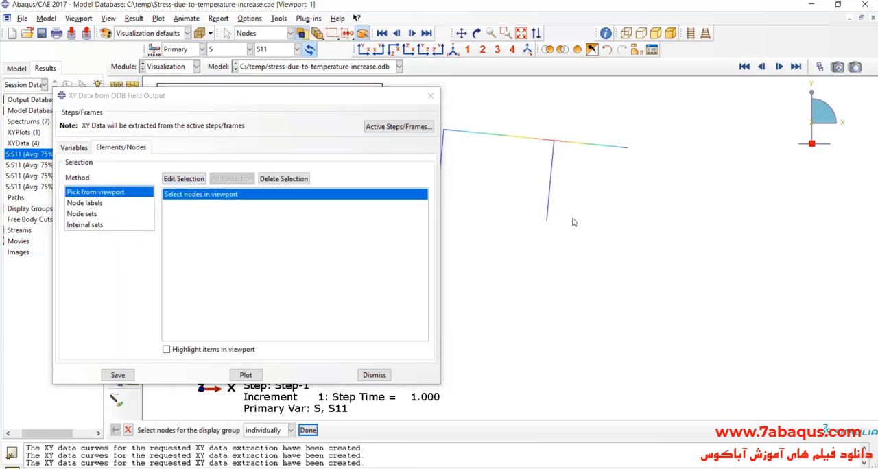
{"action": "scroll", "coordinate": [564, 221], "scroll_direction": "up", "scroll_amount": 7}
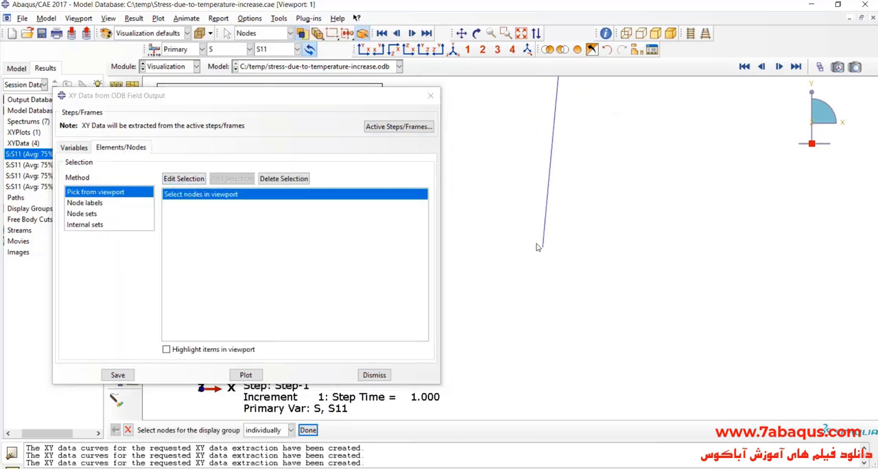
{"action": "scroll", "coordinate": [536, 244], "scroll_direction": "up", "scroll_amount": 4}
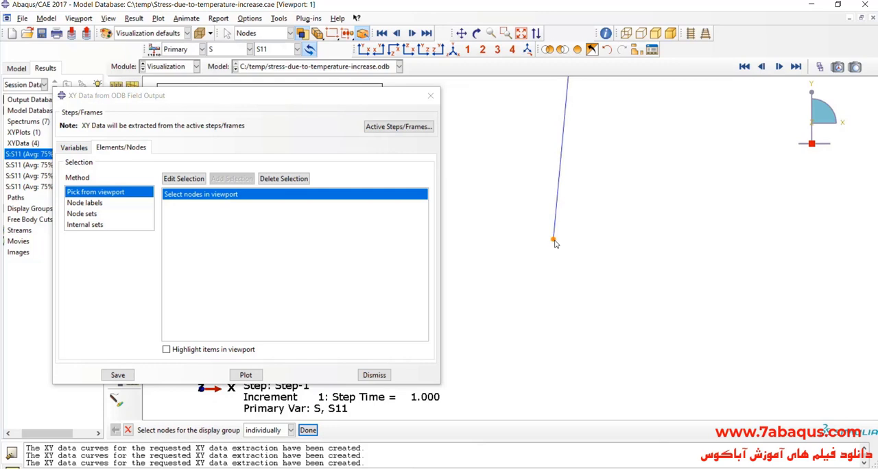
{"action": "left_click", "coordinate": [554, 242]}
{"action": "left_click", "coordinate": [118, 376]}
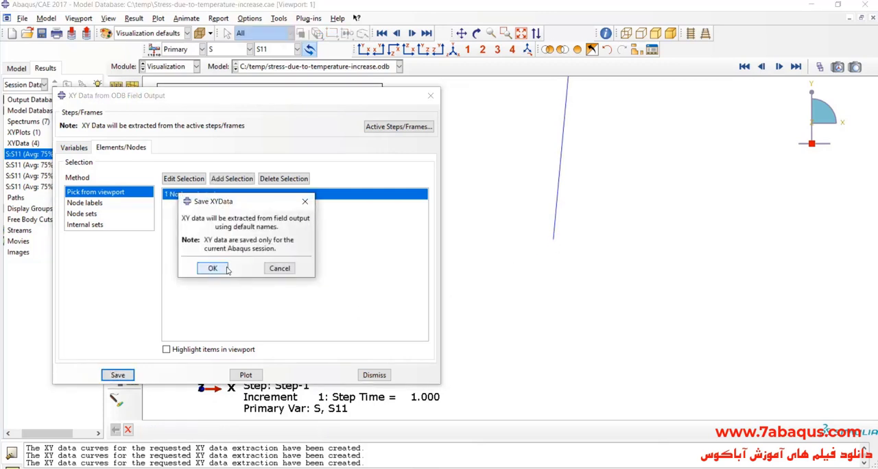
{"action": "left_click", "coordinate": [227, 270]}
{"action": "left_click", "coordinate": [374, 375]}
Plot the saved RF2 data of the cylinder's base node and open its XY table beside the curve
{"action": "scroll", "coordinate": [565, 290], "scroll_direction": "down", "scroll_amount": 3}
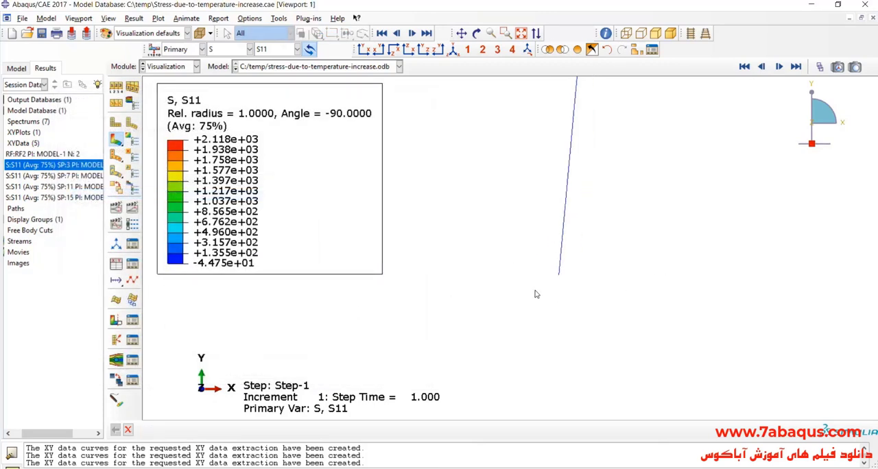
{"action": "scroll", "coordinate": [542, 294], "scroll_direction": "down", "scroll_amount": 5}
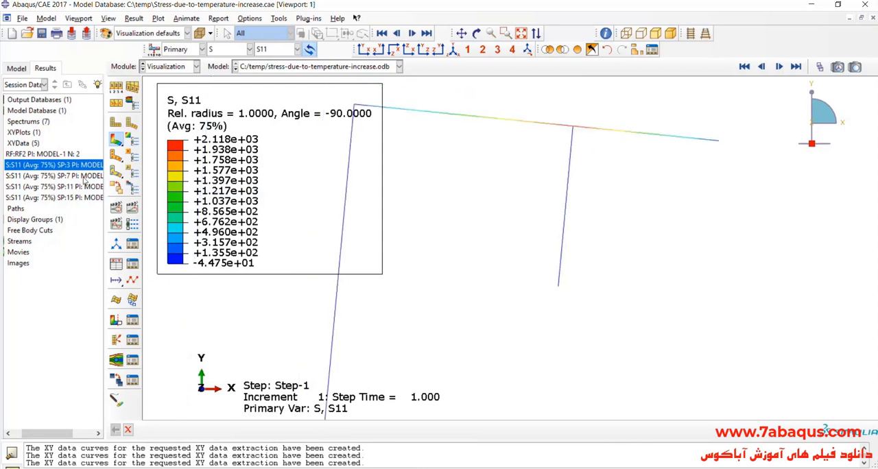
{"action": "double_click", "coordinate": [62, 154]}
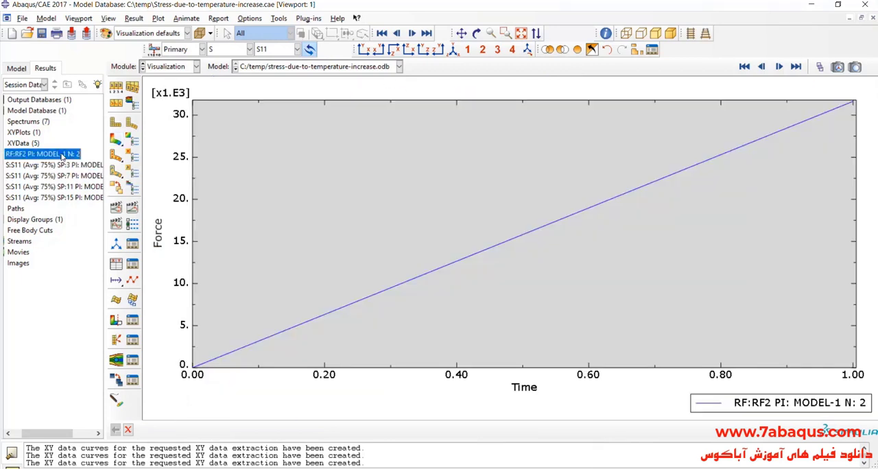
{"action": "right_click", "coordinate": [62, 155]}
{"action": "left_click", "coordinate": [82, 184]}
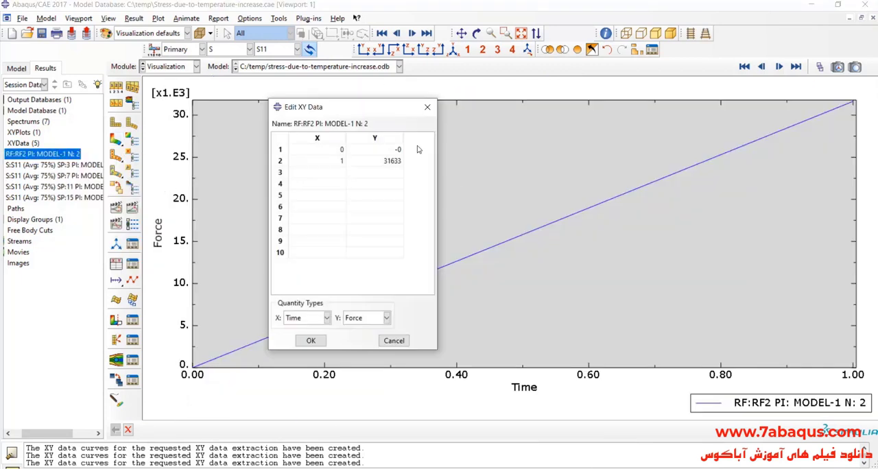
{"action": "left_click_drag", "start_coordinate": [388, 118], "coordinate": [417, 117]}
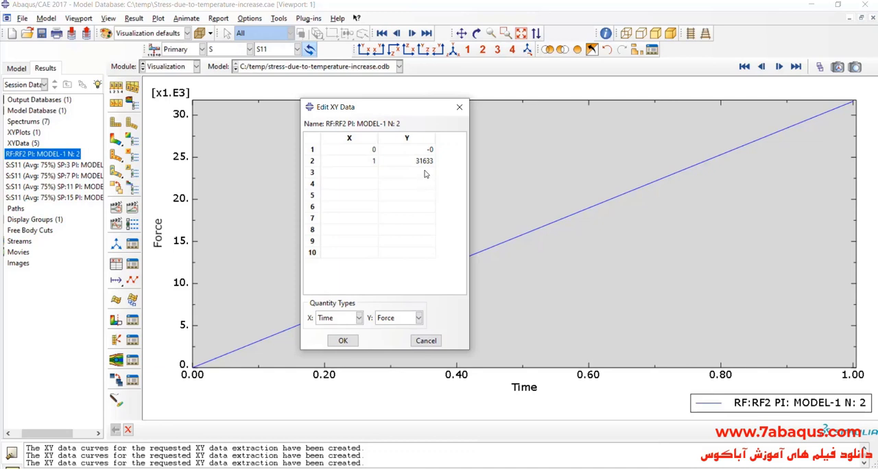
Compare the RF2 reaction force at time 1 in the XY table with the reaction R_B in the PDF solution
{"action": "double_click", "coordinate": [424, 161]}
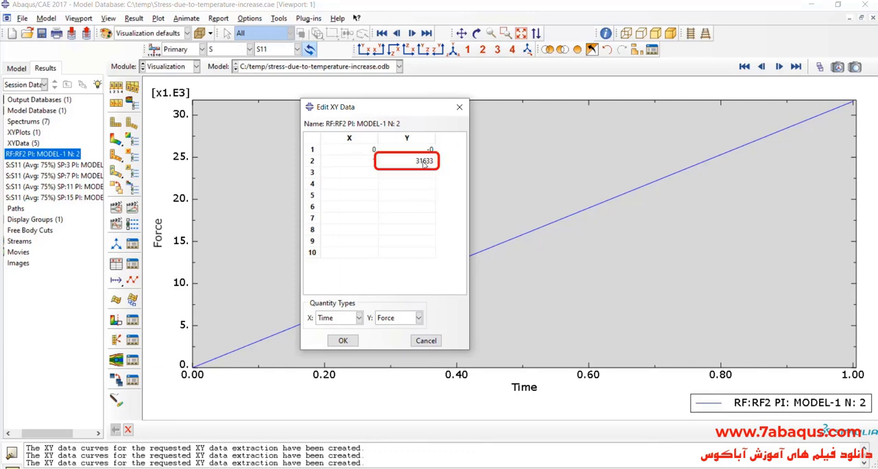
{"action": "left_click", "coordinate": [402, 163]}
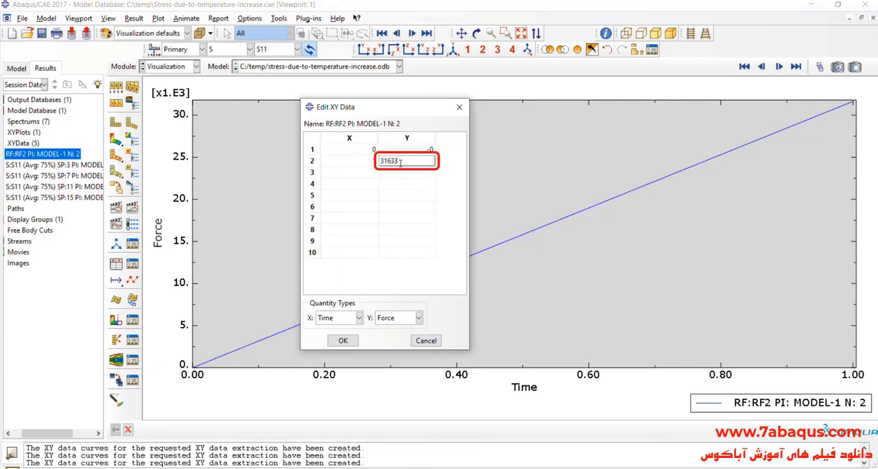
{"action": "left_click_drag", "start_coordinate": [396, 160], "coordinate": [382, 161]}
{"action": "left_click", "coordinate": [416, 162]}
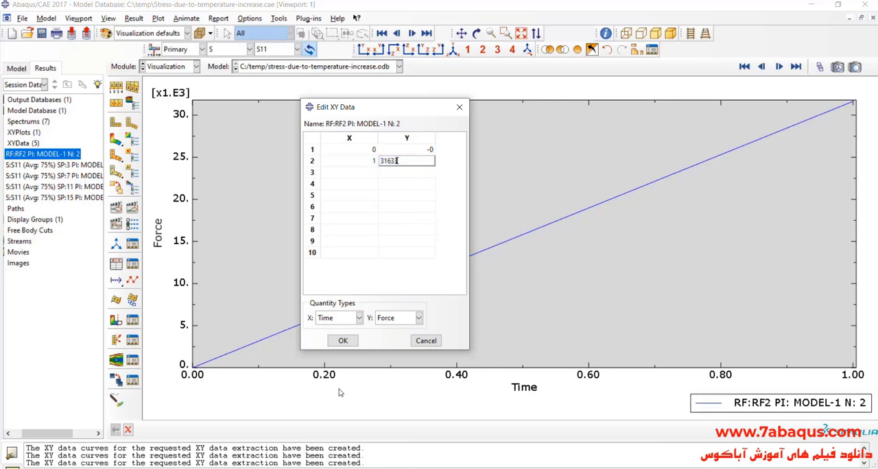
{"action": "key", "text": "alt+Tab"}
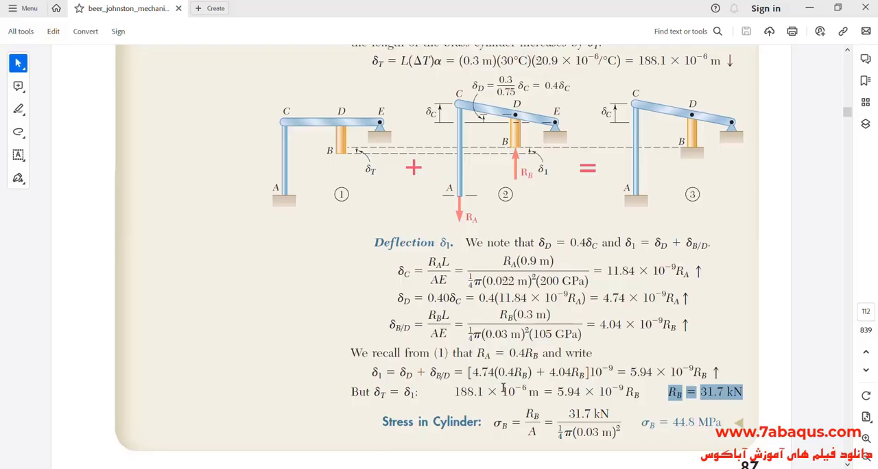
{"action": "scroll", "coordinate": [672, 353], "scroll_direction": "down", "scroll_amount": 1}
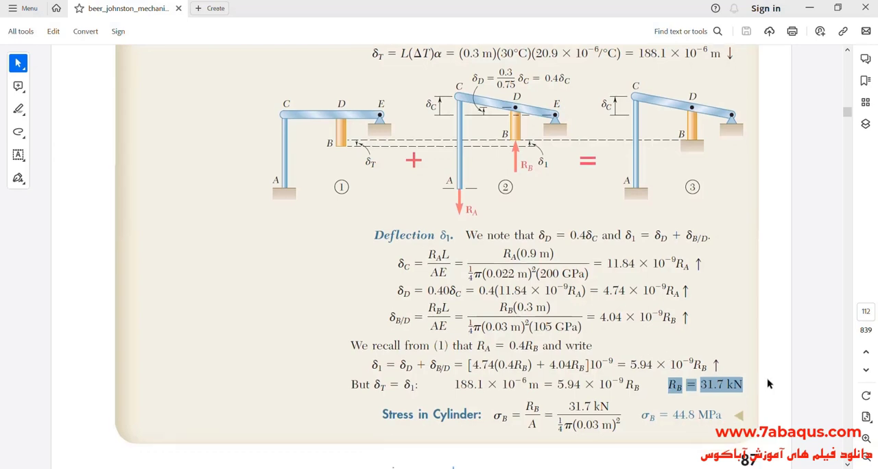
{"action": "left_click", "coordinate": [716, 389]}
{"action": "left_click_drag", "start_coordinate": [669, 387], "coordinate": [741, 386]}
{"action": "key", "text": "alt+Tab"}
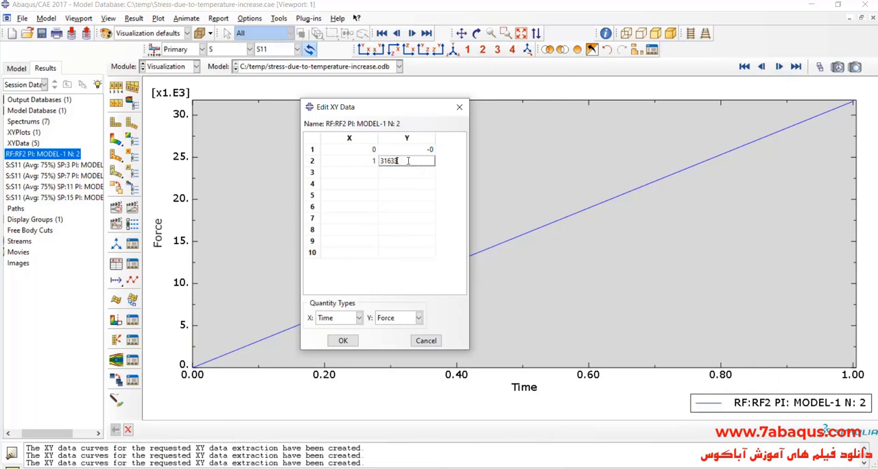
{"action": "left_click", "coordinate": [405, 162]}
Review the PDF's R_B and cylinder-stress results once more, then display the S11 contour plot in Abaqus
{"action": "left_click", "coordinate": [301, 468]}
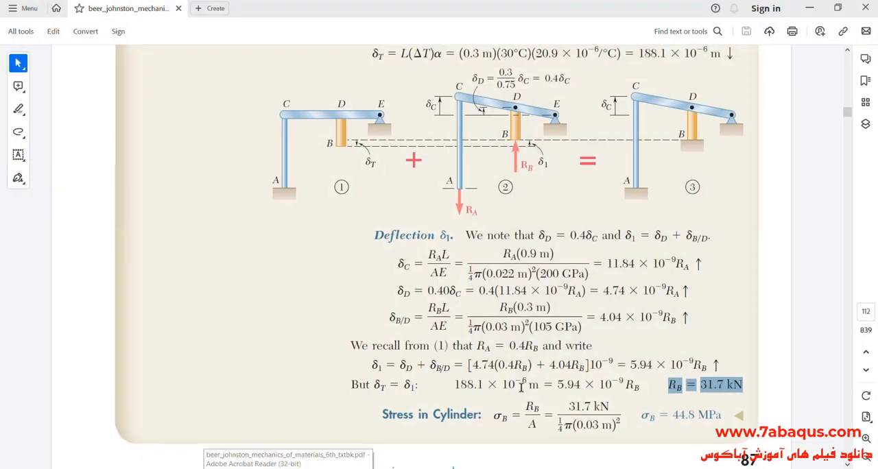
{"action": "left_click", "coordinate": [635, 365]}
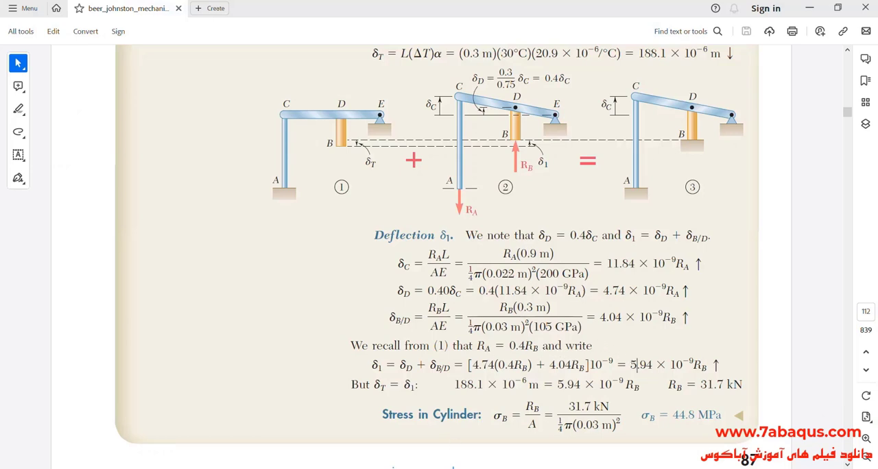
{"action": "left_click", "coordinate": [440, 468]}
{"action": "left_click", "coordinate": [116, 140]}
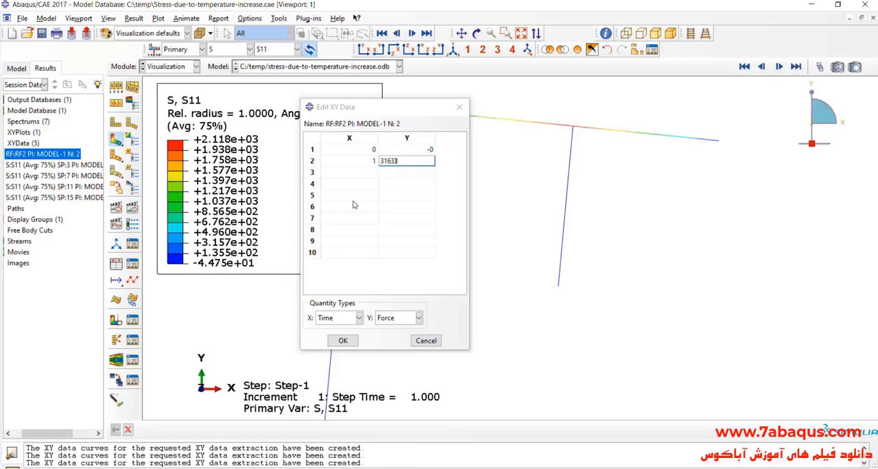
Close the XY data table and check the direction of R_B at point B in the PDF's superposition figure
{"action": "left_click", "coordinate": [459, 107]}
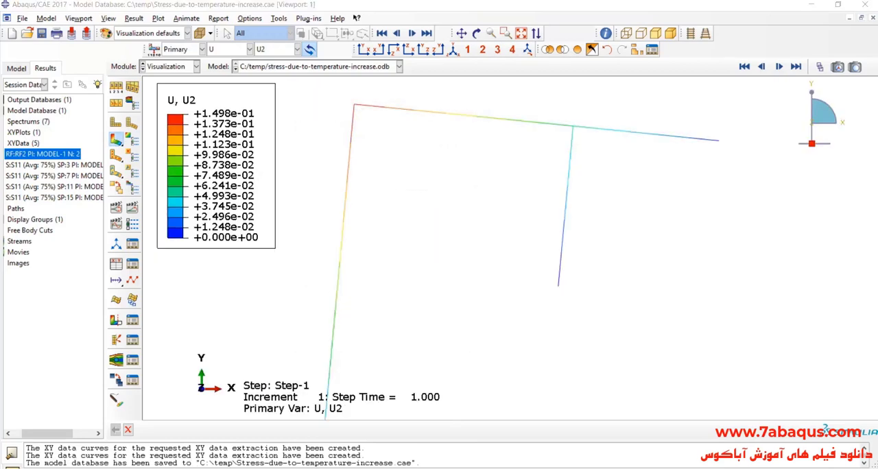
{"action": "left_click", "coordinate": [474, 468]}
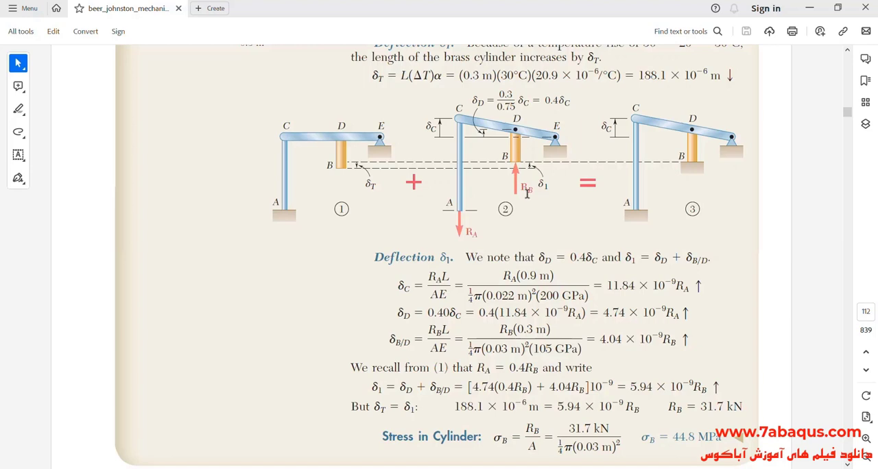
{"action": "scroll", "coordinate": [523, 192], "scroll_direction": "up", "scroll_amount": 1}
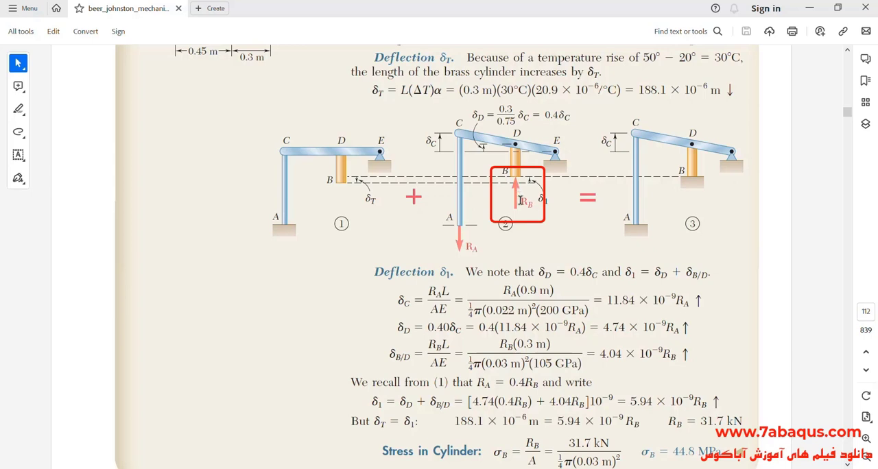
{"action": "left_click_drag", "start_coordinate": [522, 200], "coordinate": [535, 203]}
{"action": "double_click", "coordinate": [515, 193]}
{"action": "left_click", "coordinate": [504, 216]}
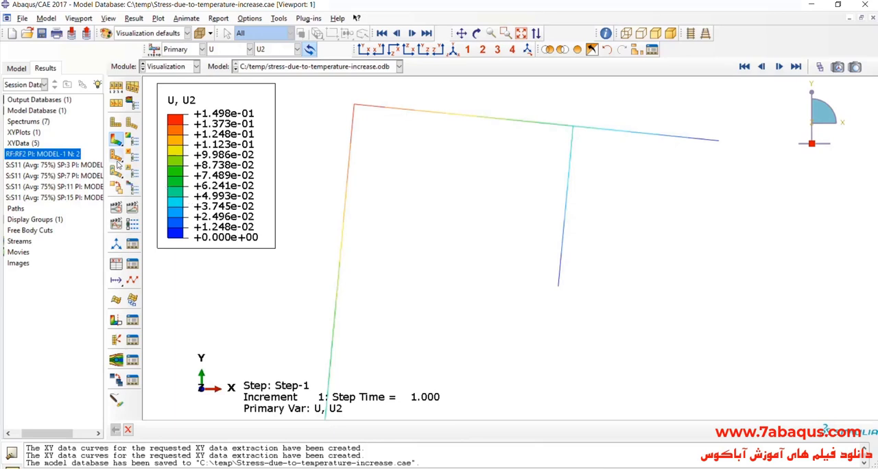
Switch to Abaqus and display the RF2 reaction force component as a symbol plot on the deformed shape
{"action": "left_click", "coordinate": [231, 51]}
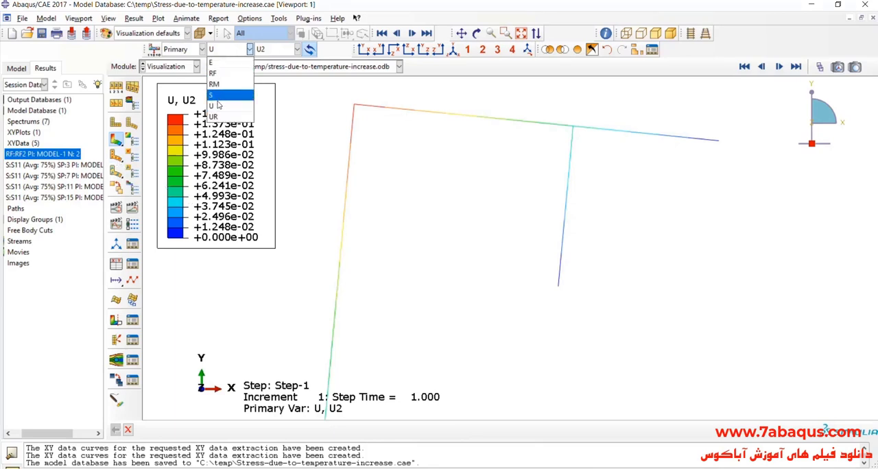
{"action": "left_click", "coordinate": [216, 72]}
{"action": "left_click", "coordinate": [268, 50]}
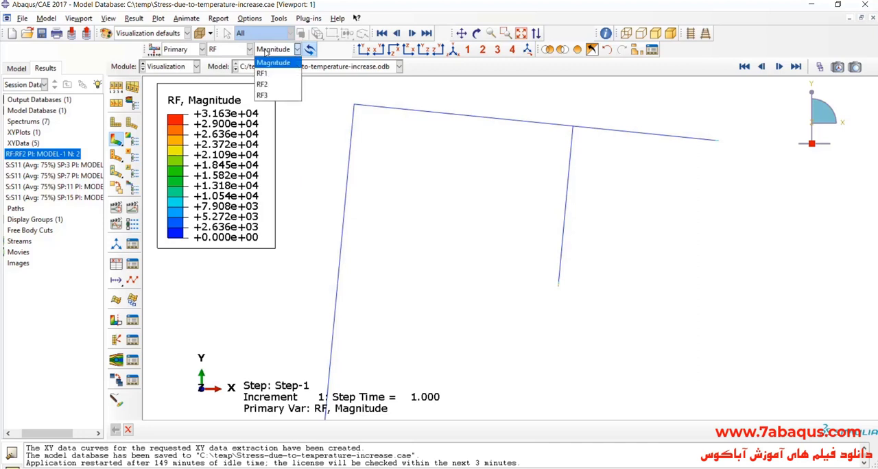
{"action": "left_click", "coordinate": [277, 85]}
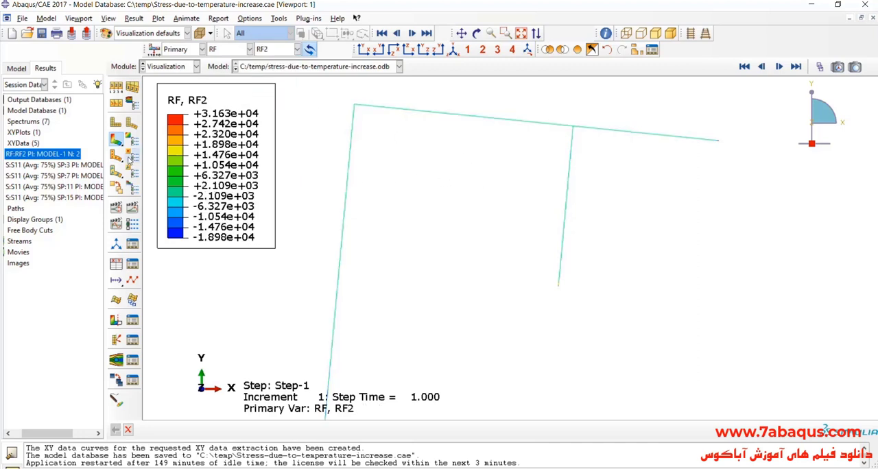
{"action": "left_click", "coordinate": [116, 155]}
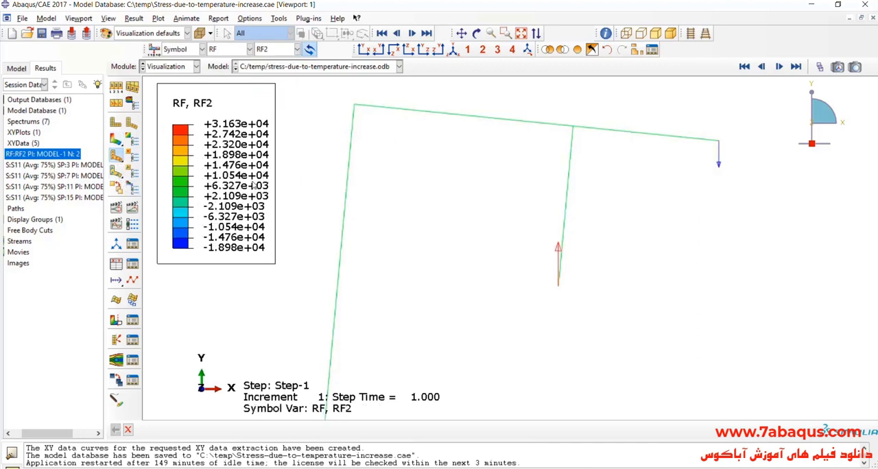
Examine the RF2 arrow directions at the lower ends of the short and long vertical members
{"action": "scroll", "coordinate": [560, 265], "scroll_direction": "up", "scroll_amount": 5}
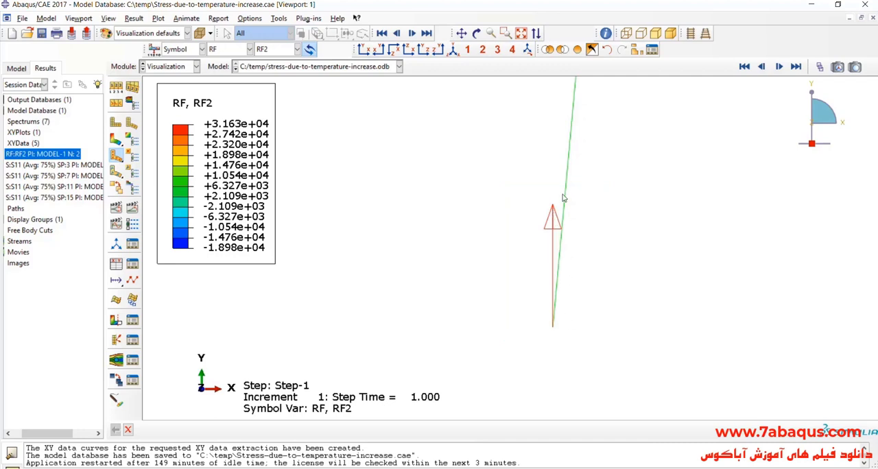
{"action": "scroll", "coordinate": [508, 267], "scroll_direction": "down", "scroll_amount": 5}
{"action": "scroll", "coordinate": [557, 234], "scroll_direction": "up", "scroll_amount": 2}
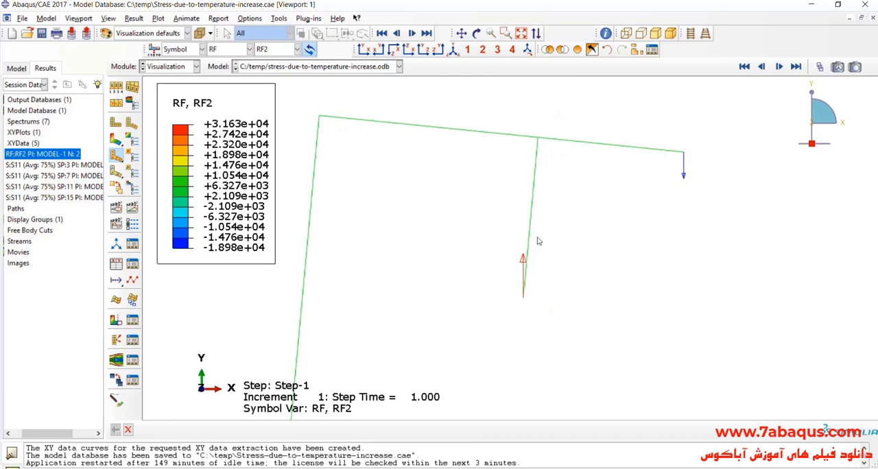
{"action": "scroll", "coordinate": [573, 196], "scroll_direction": "down", "scroll_amount": 4}
{"action": "scroll", "coordinate": [590, 205], "scroll_direction": "up", "scroll_amount": 2}
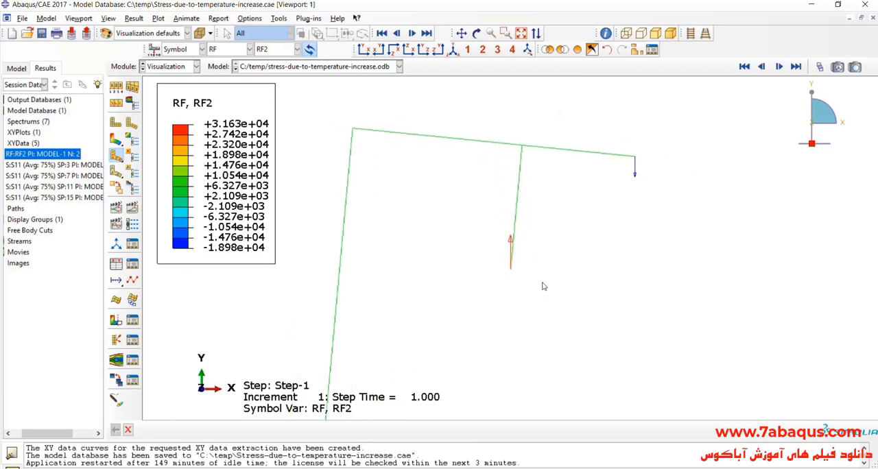
{"action": "scroll", "coordinate": [583, 174], "scroll_direction": "up", "scroll_amount": 5}
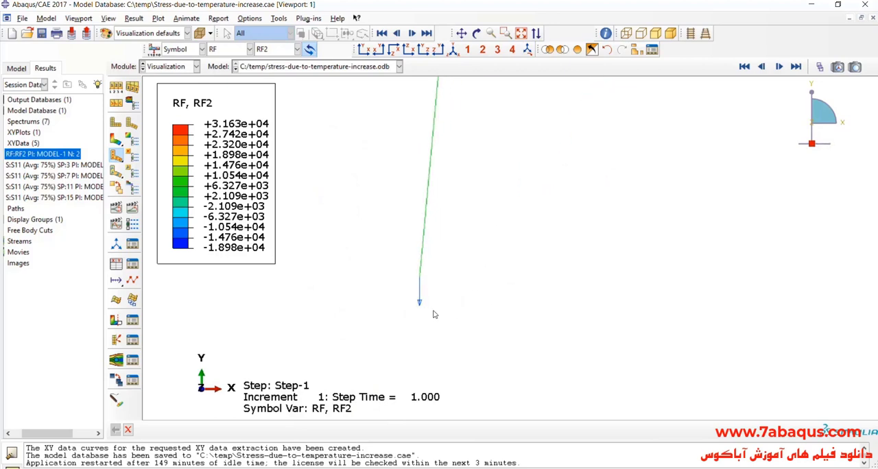
{"action": "scroll", "coordinate": [433, 314], "scroll_direction": "up", "scroll_amount": 2}
{"action": "scroll", "coordinate": [393, 346], "scroll_direction": "down", "scroll_amount": 2}
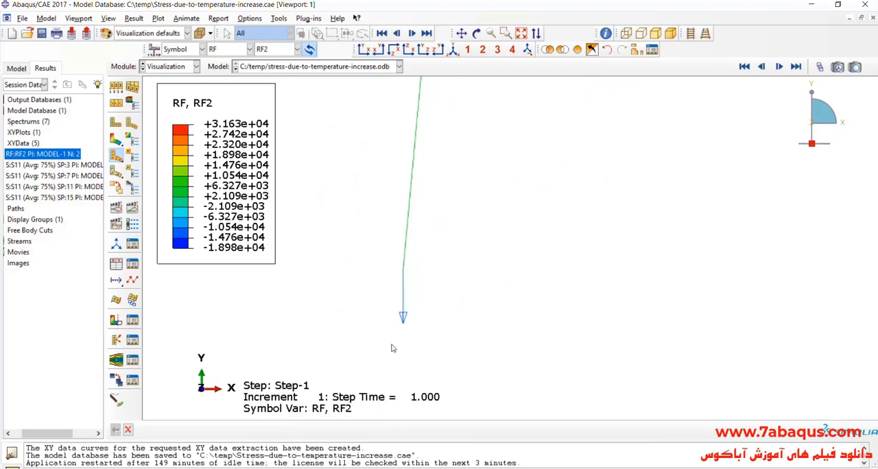
{"action": "scroll", "coordinate": [403, 302], "scroll_direction": "down", "scroll_amount": 2}
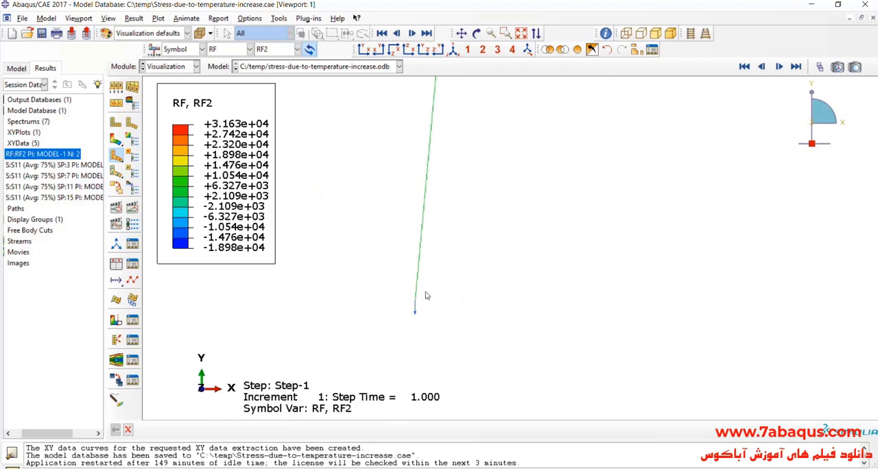
{"action": "scroll", "coordinate": [436, 254], "scroll_direction": "up", "scroll_amount": 2}
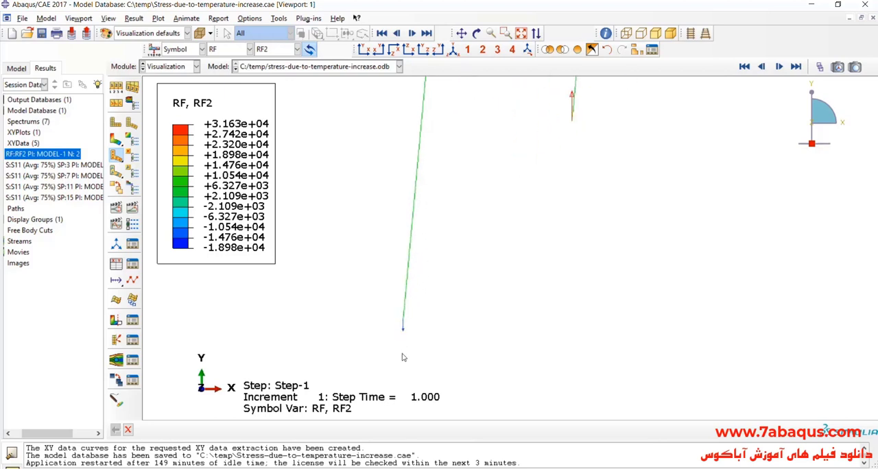
{"action": "scroll", "coordinate": [405, 339], "scroll_direction": "down", "scroll_amount": 1}
{"action": "scroll", "coordinate": [398, 321], "scroll_direction": "up", "scroll_amount": 1}
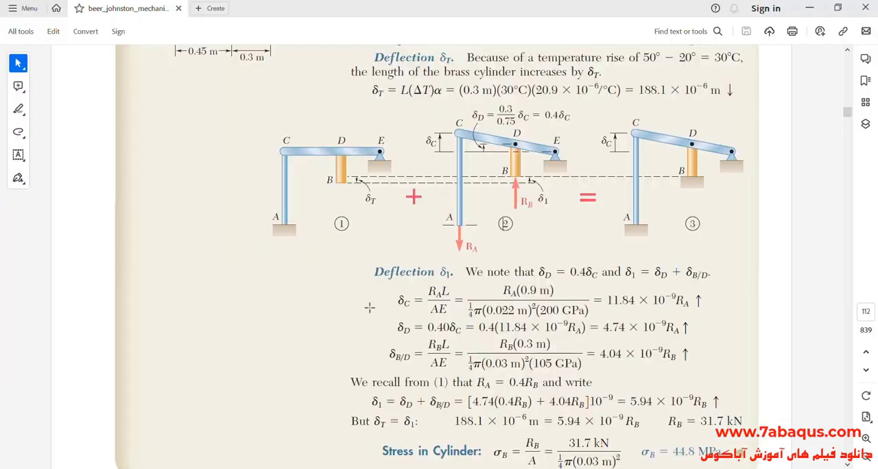
Compare the direction of R_A at point A in the PDF figure with the RF2 arrow at the long member's lower end in Abaqus
{"action": "scroll", "coordinate": [369, 308], "scroll_direction": "up", "scroll_amount": 3}
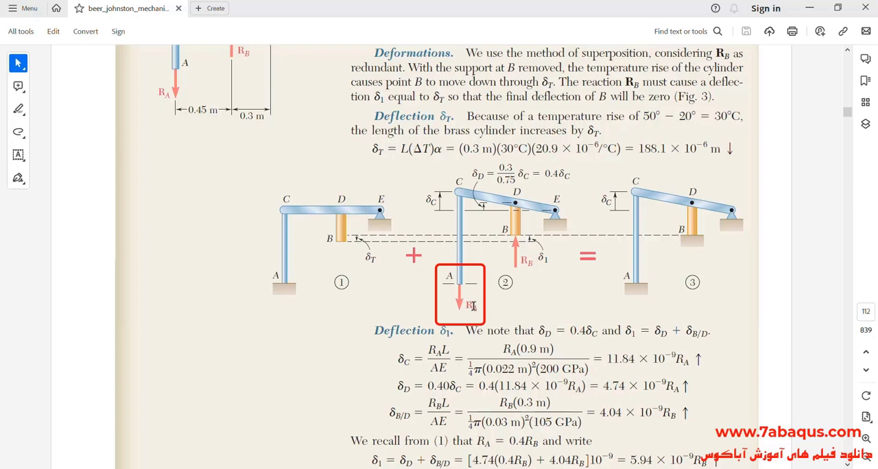
{"action": "left_click_drag", "start_coordinate": [466, 305], "coordinate": [478, 307]}
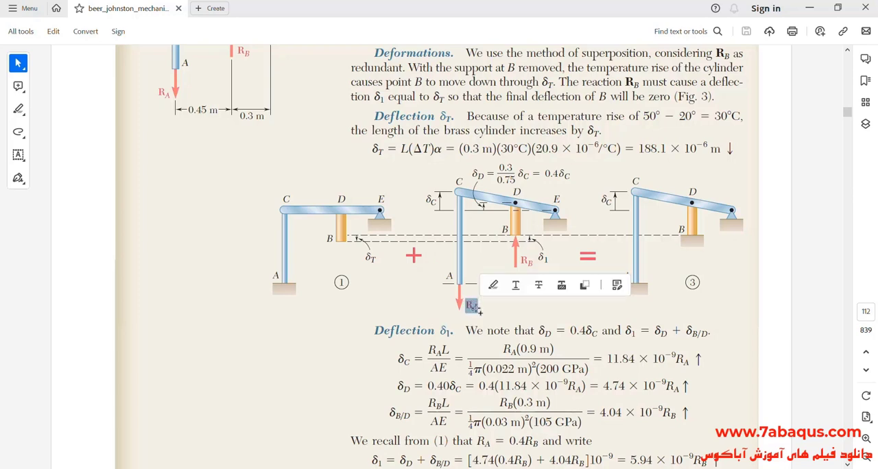
{"action": "left_click", "coordinate": [458, 304]}
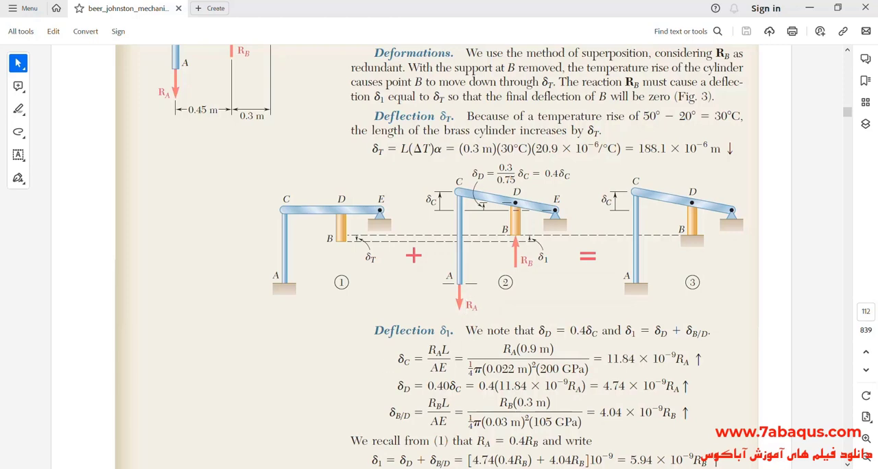
{"action": "left_click", "coordinate": [466, 468]}
{"action": "scroll", "coordinate": [402, 304], "scroll_direction": "down", "scroll_amount": 2}
{"action": "scroll", "coordinate": [413, 328], "scroll_direction": "up", "scroll_amount": 5}
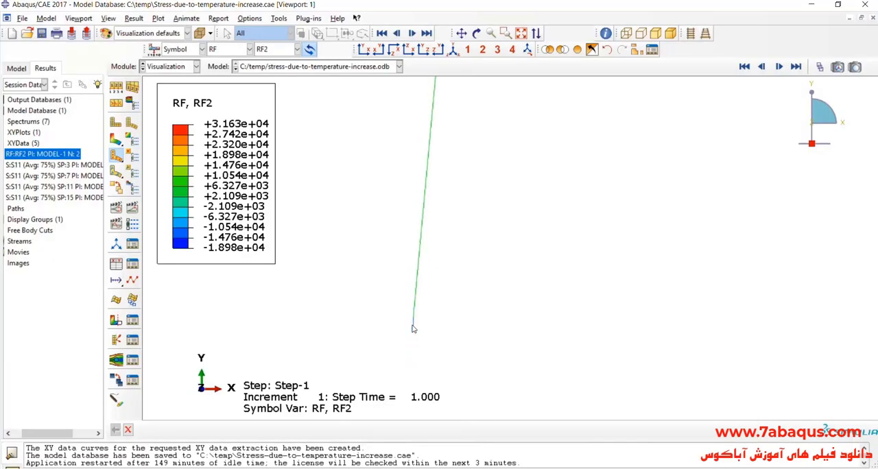
{"action": "scroll", "coordinate": [413, 327], "scroll_direction": "up", "scroll_amount": 3}
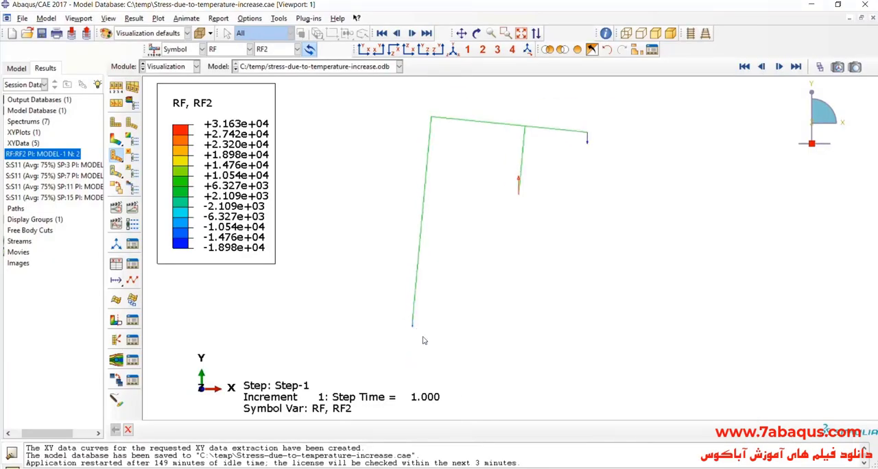